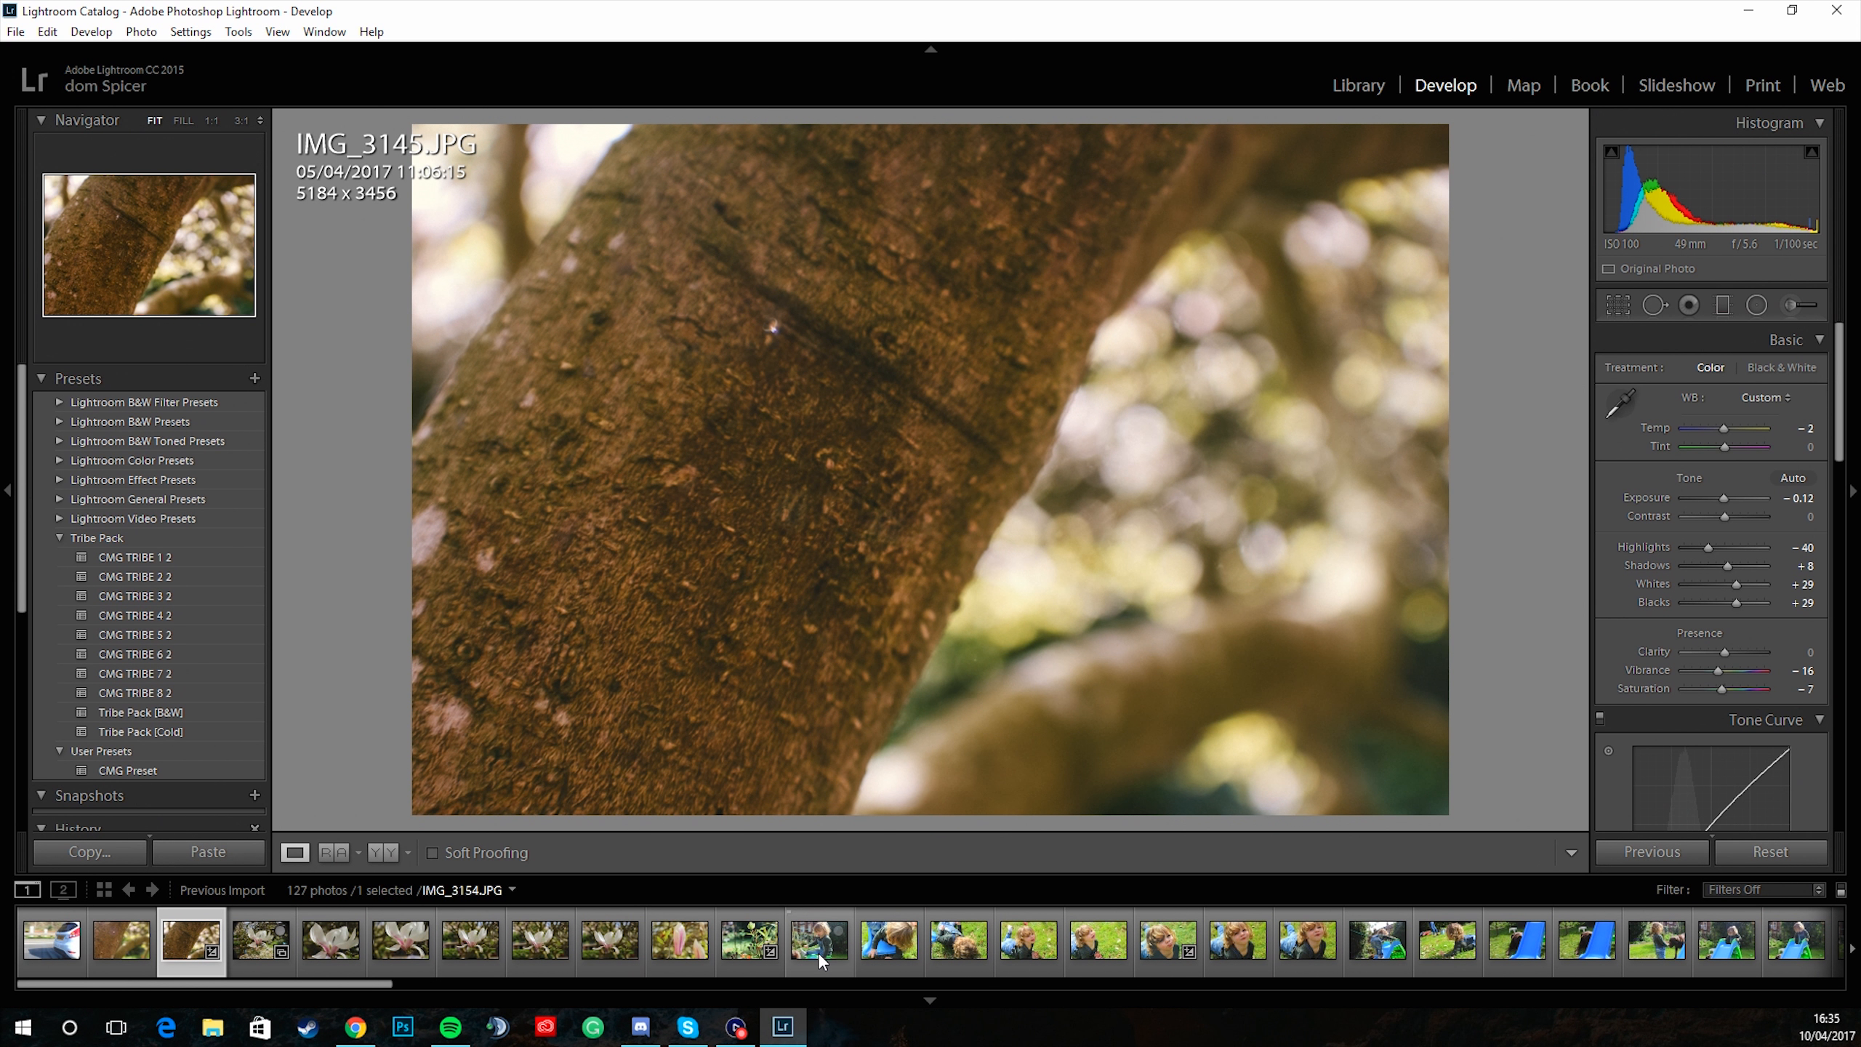
Compare the pink magnolia bud, the open white magnolia and the edited tree trunk photos by opening each in turn.
{"action": "left_click", "coordinate": [674, 942]}
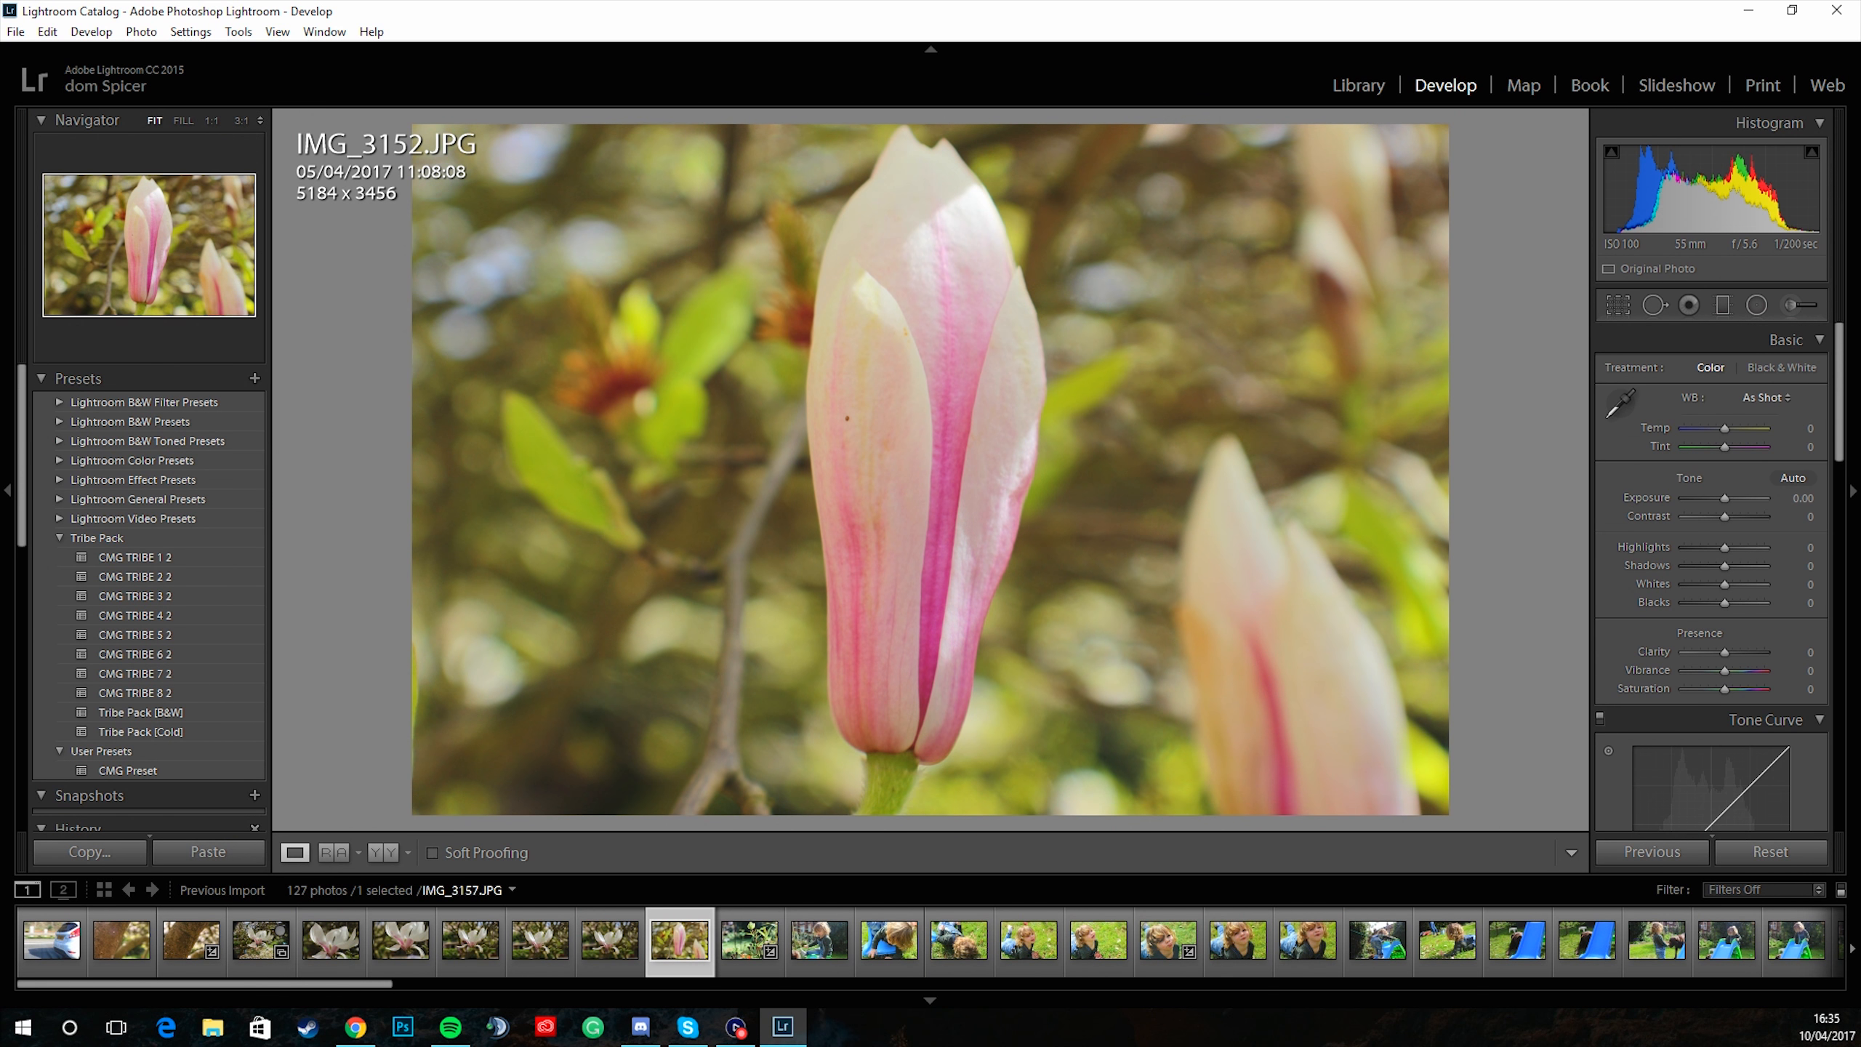
{"action": "left_click", "coordinate": [320, 944]}
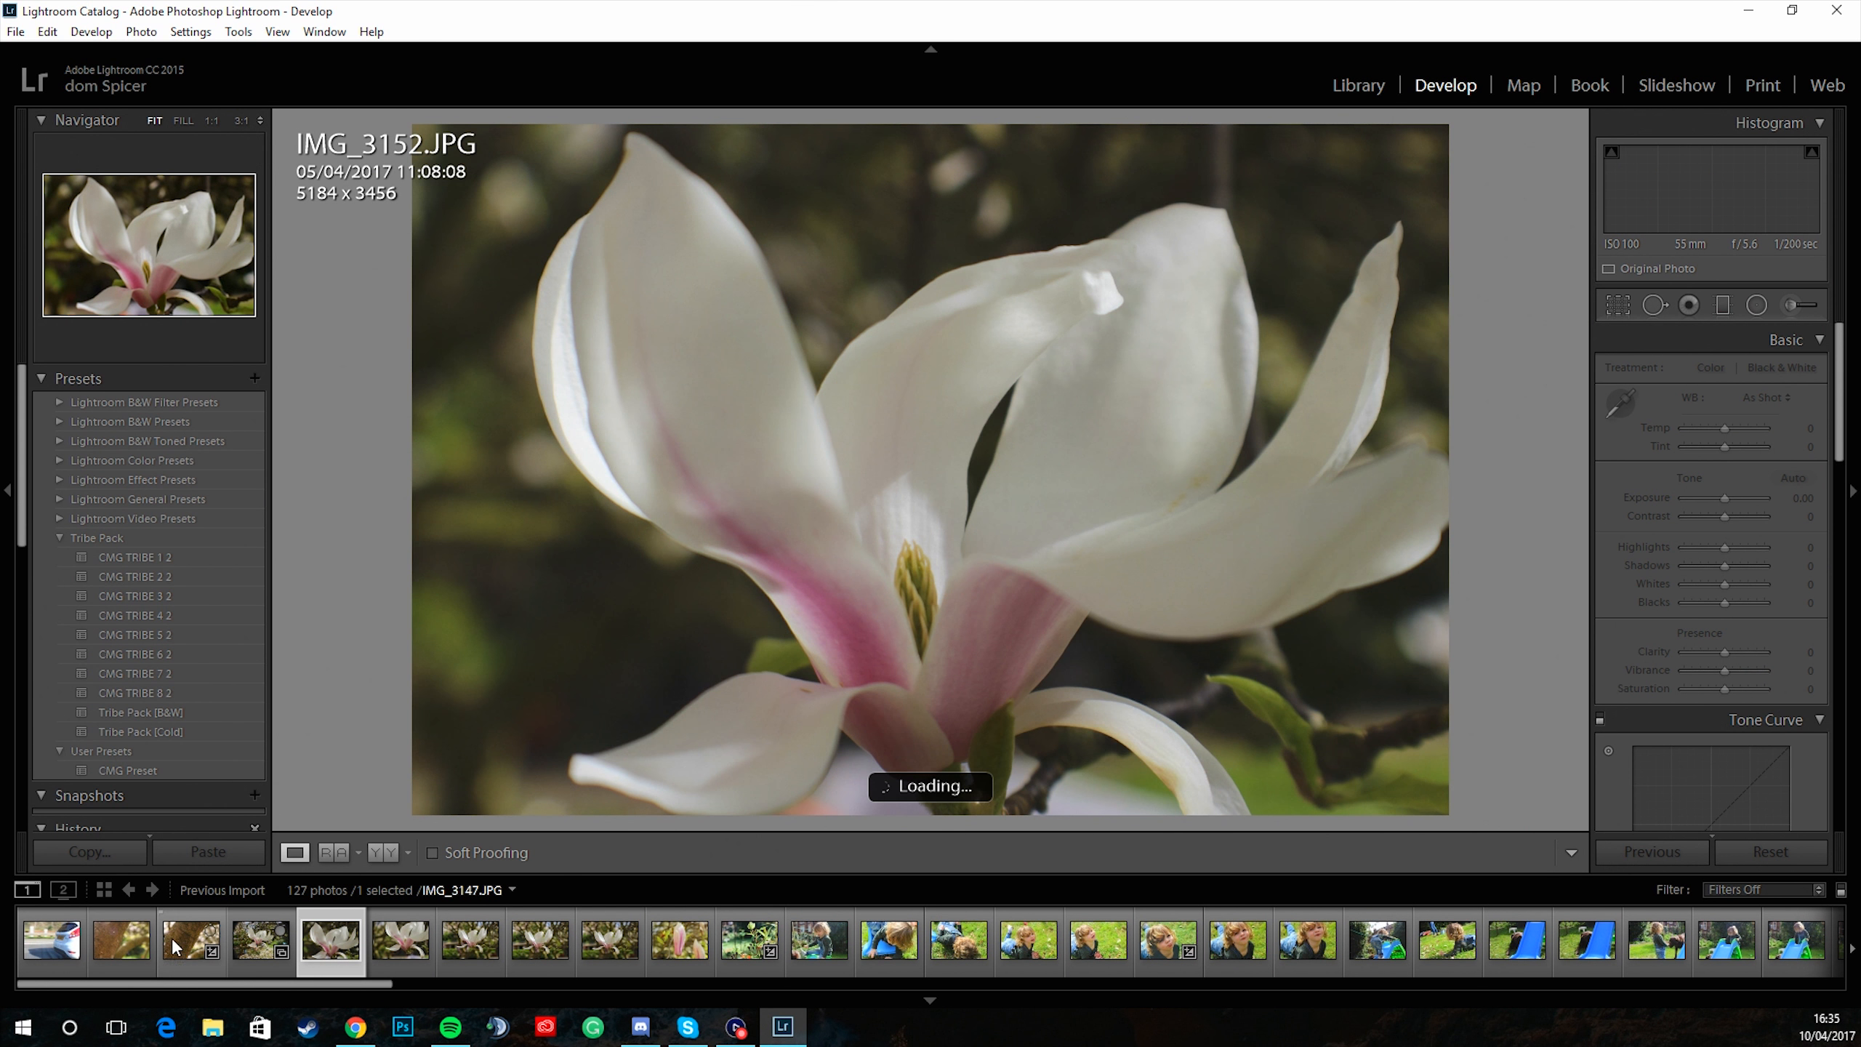
{"action": "left_click", "coordinate": [190, 939]}
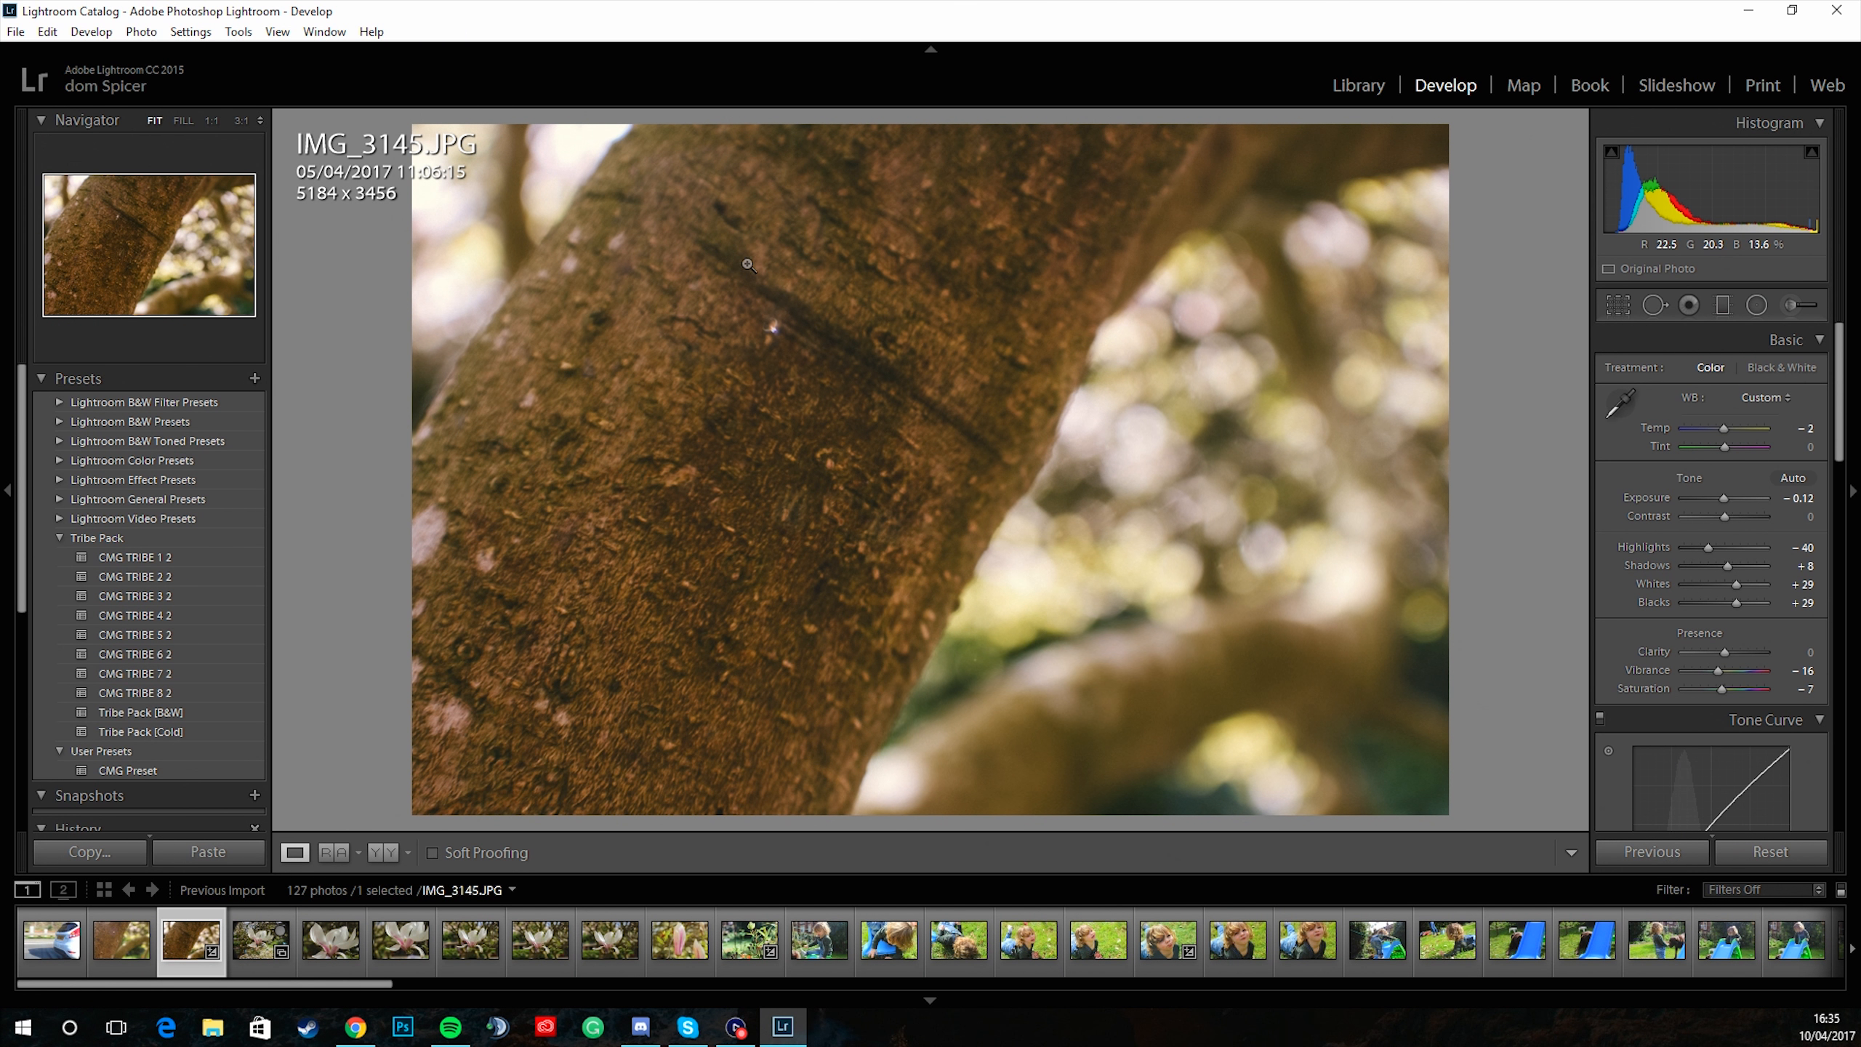
Open IMG_3152.JPG, try the CMG Preset, Tribe Pack [Cold] and CMG TRIBE 6 2 presets, and apply CMG TRIBE 8 2.
{"action": "left_click", "coordinate": [685, 949]}
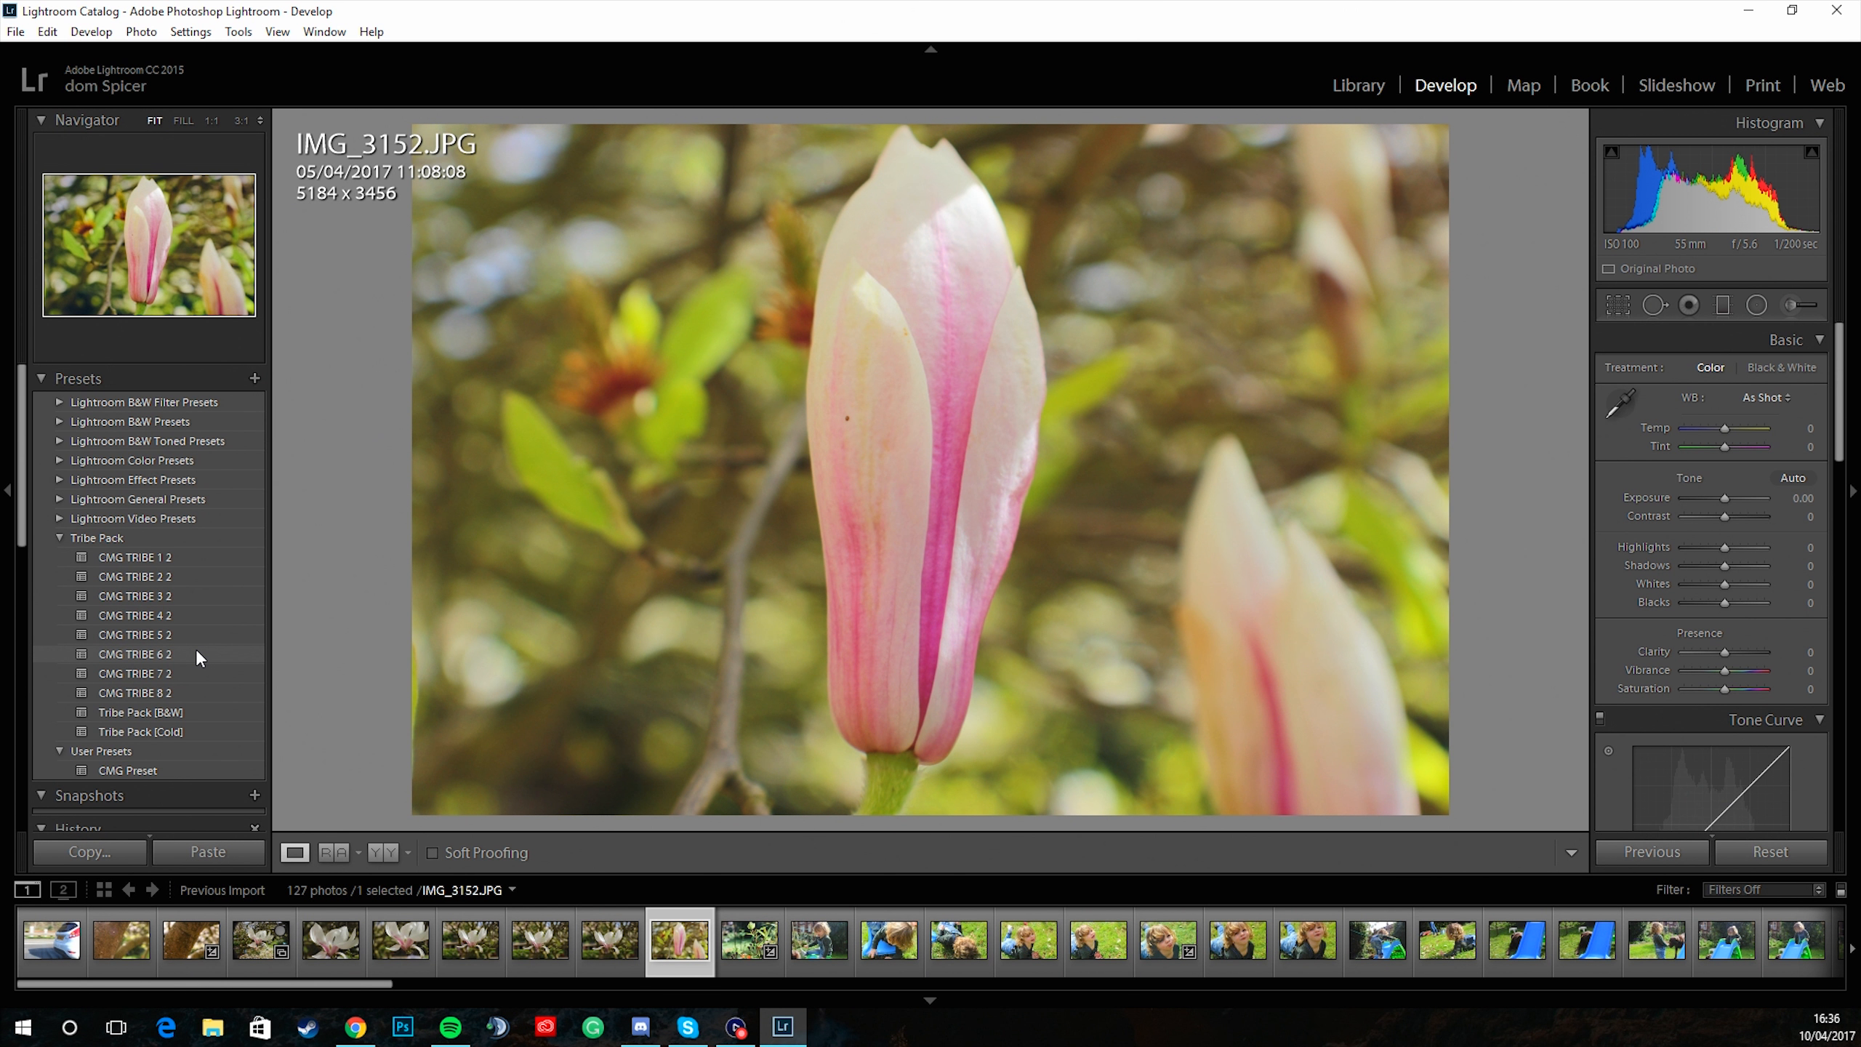
{"action": "left_click", "coordinate": [139, 770]}
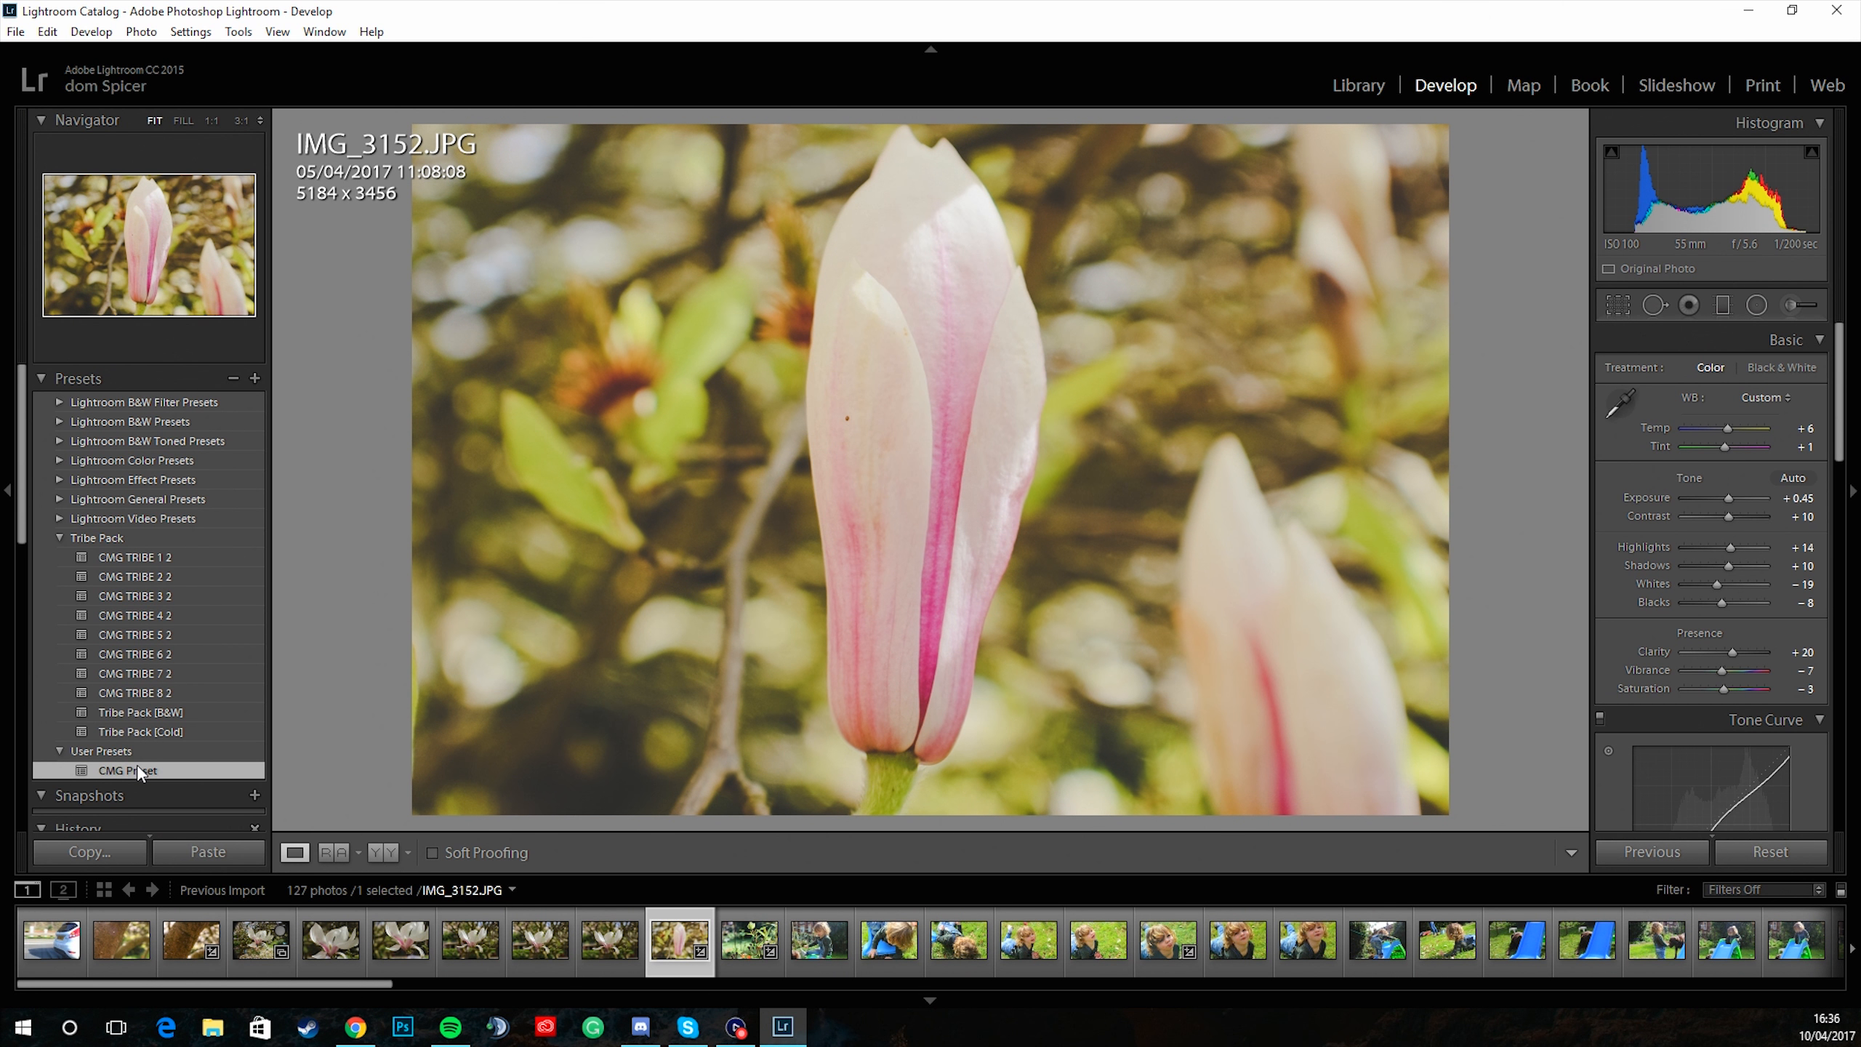
{"action": "left_click", "coordinate": [139, 726]}
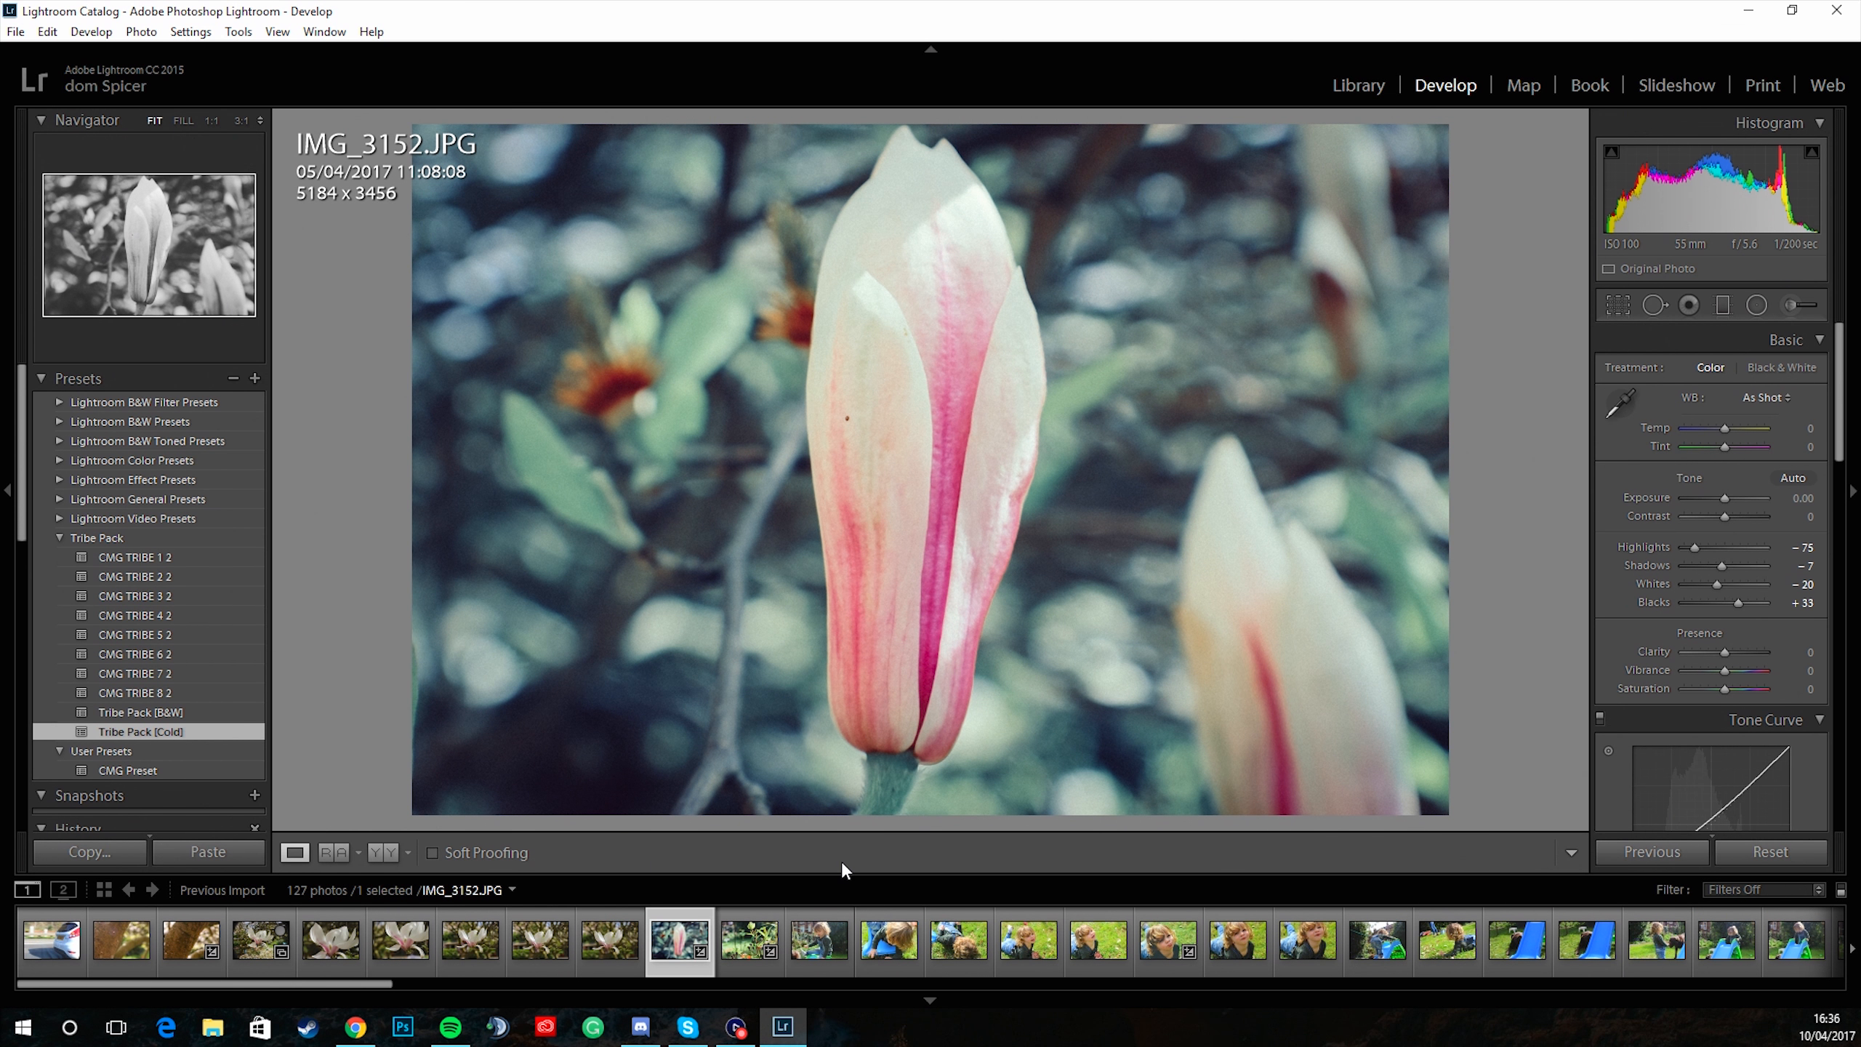
{"action": "left_click", "coordinate": [159, 660]}
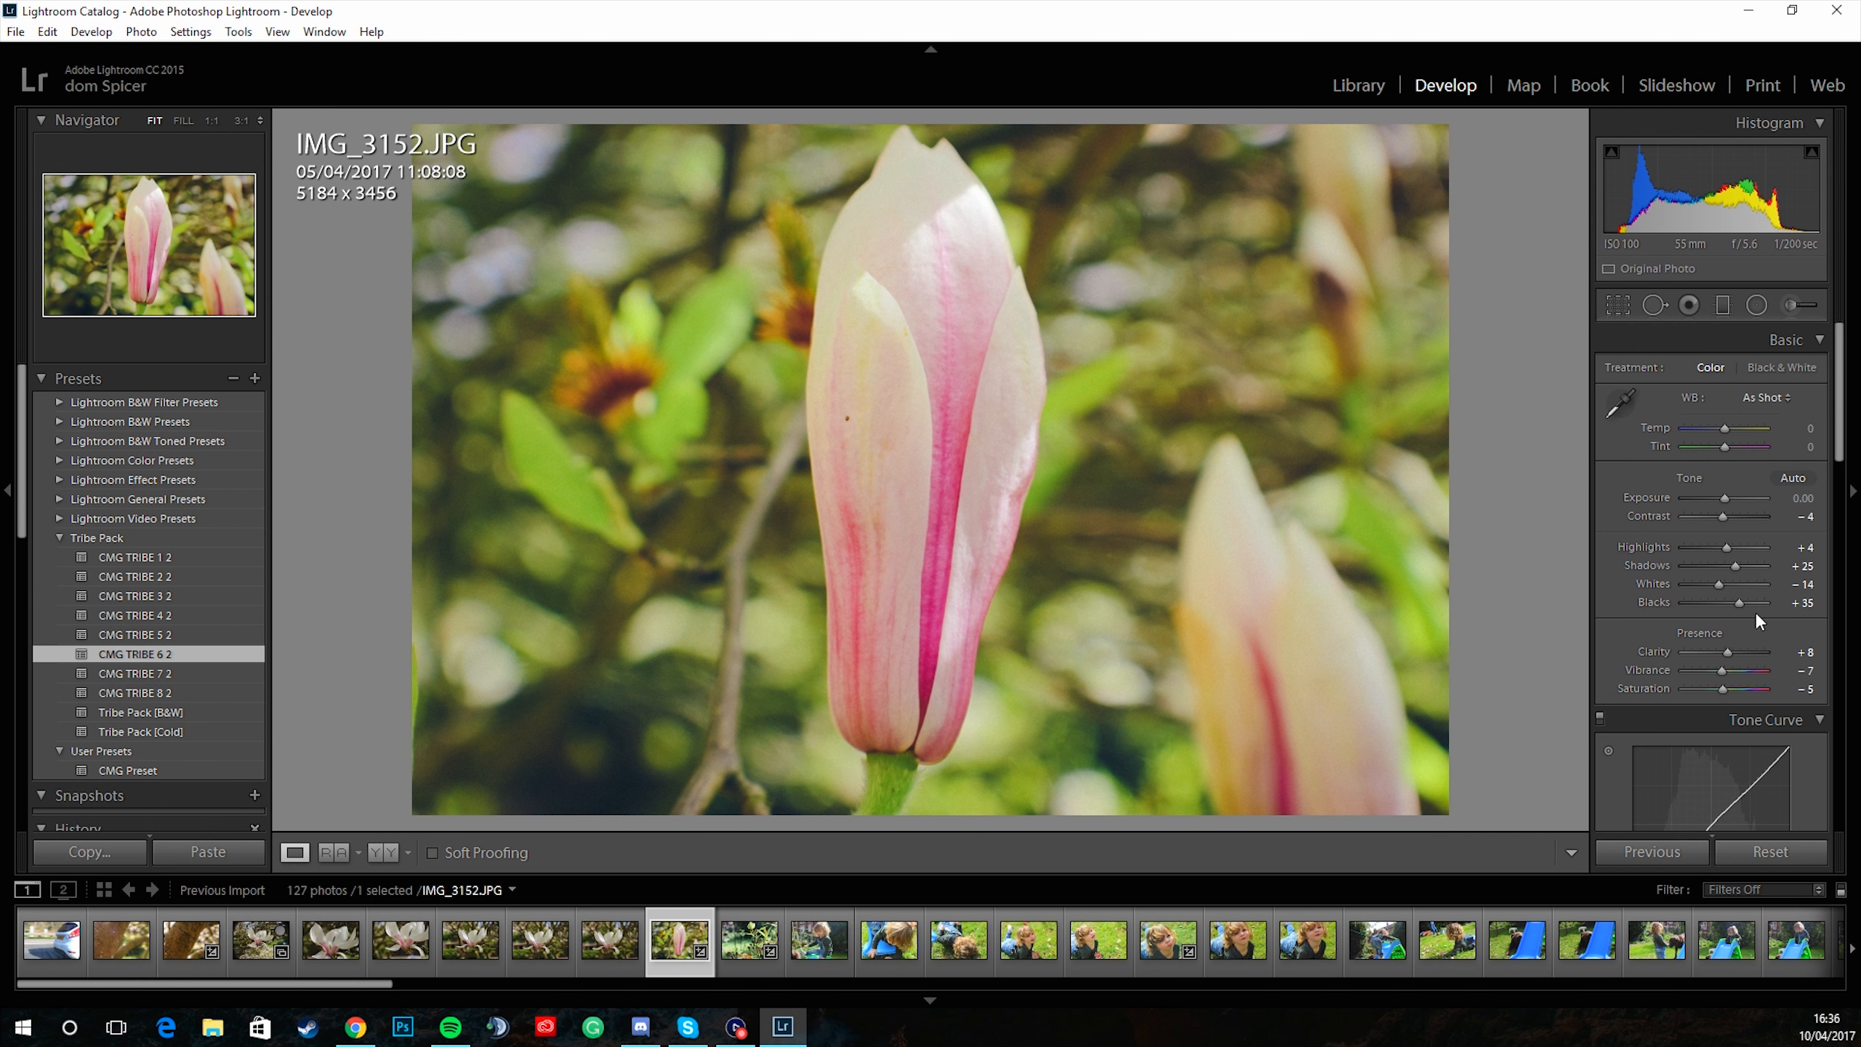
{"action": "left_click", "coordinate": [164, 686]}
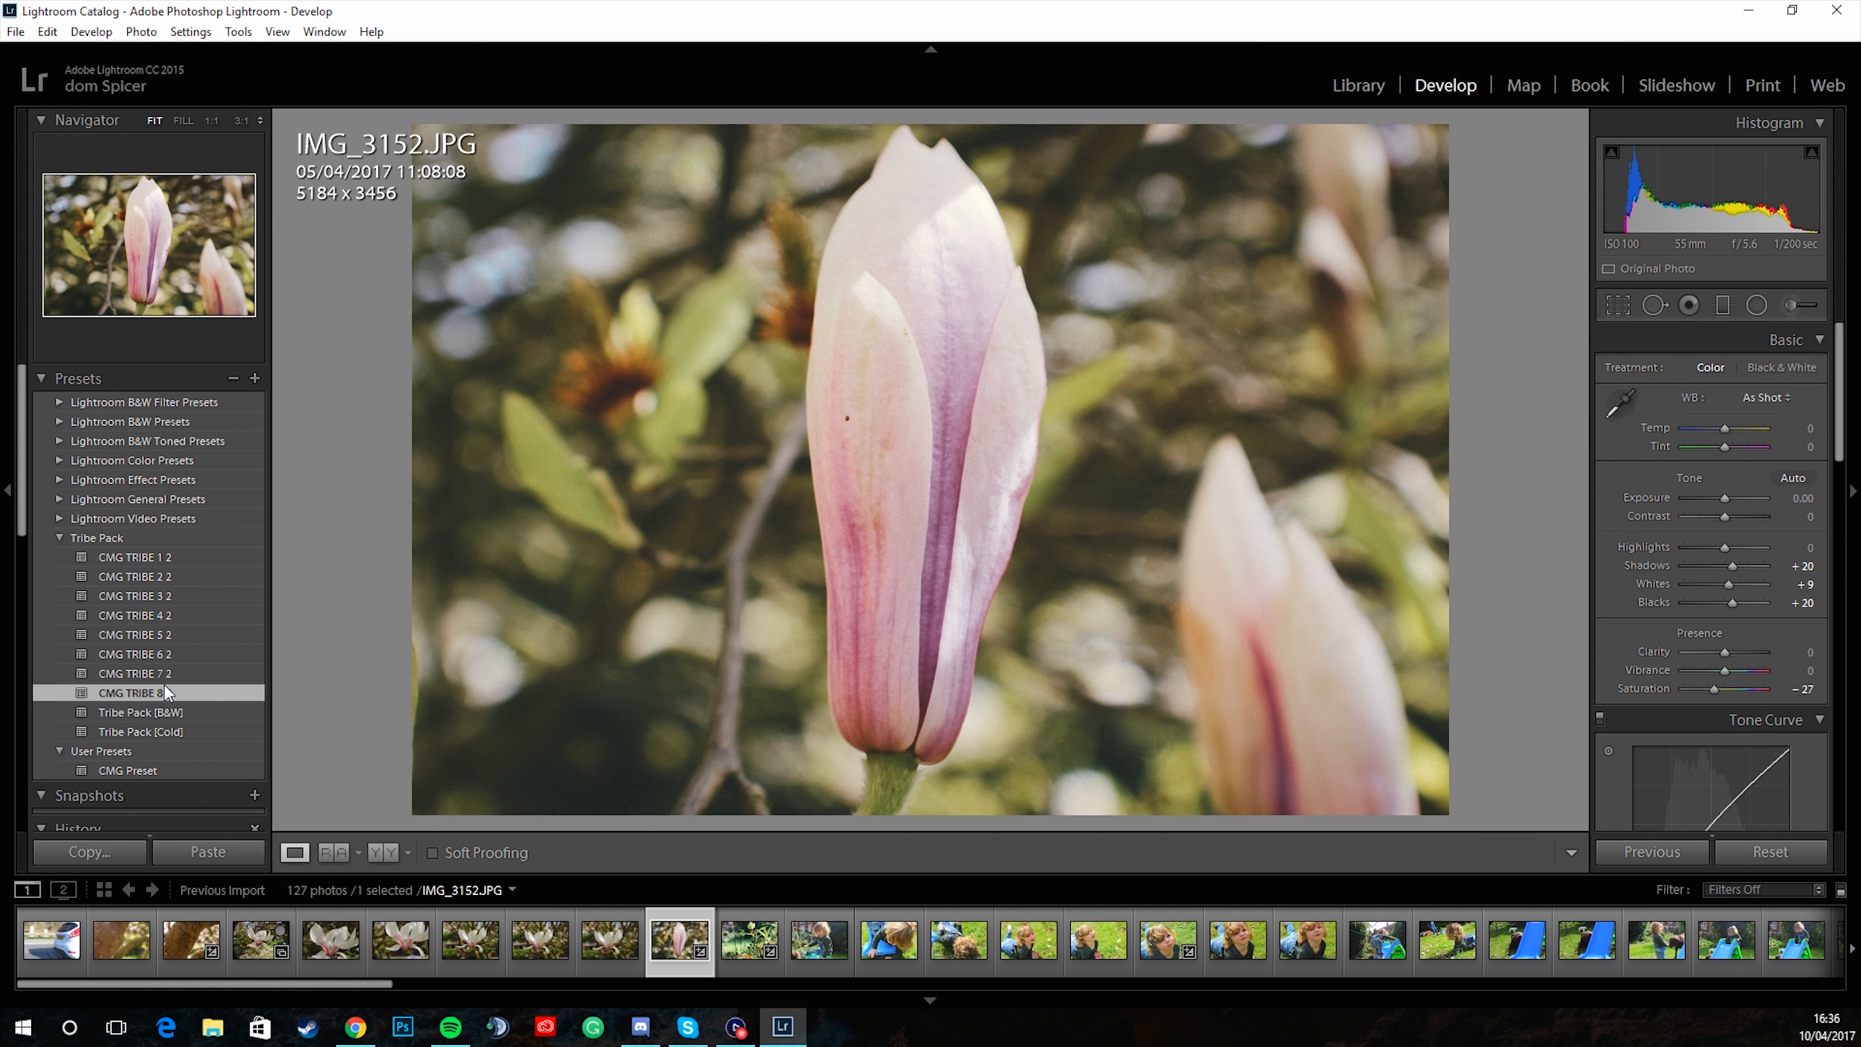
Set the photo's temperature to -14, exposure to -0.12 and contrast to +12.
{"action": "left_click_drag", "start_coordinate": [1726, 428], "coordinate": [1718, 429]}
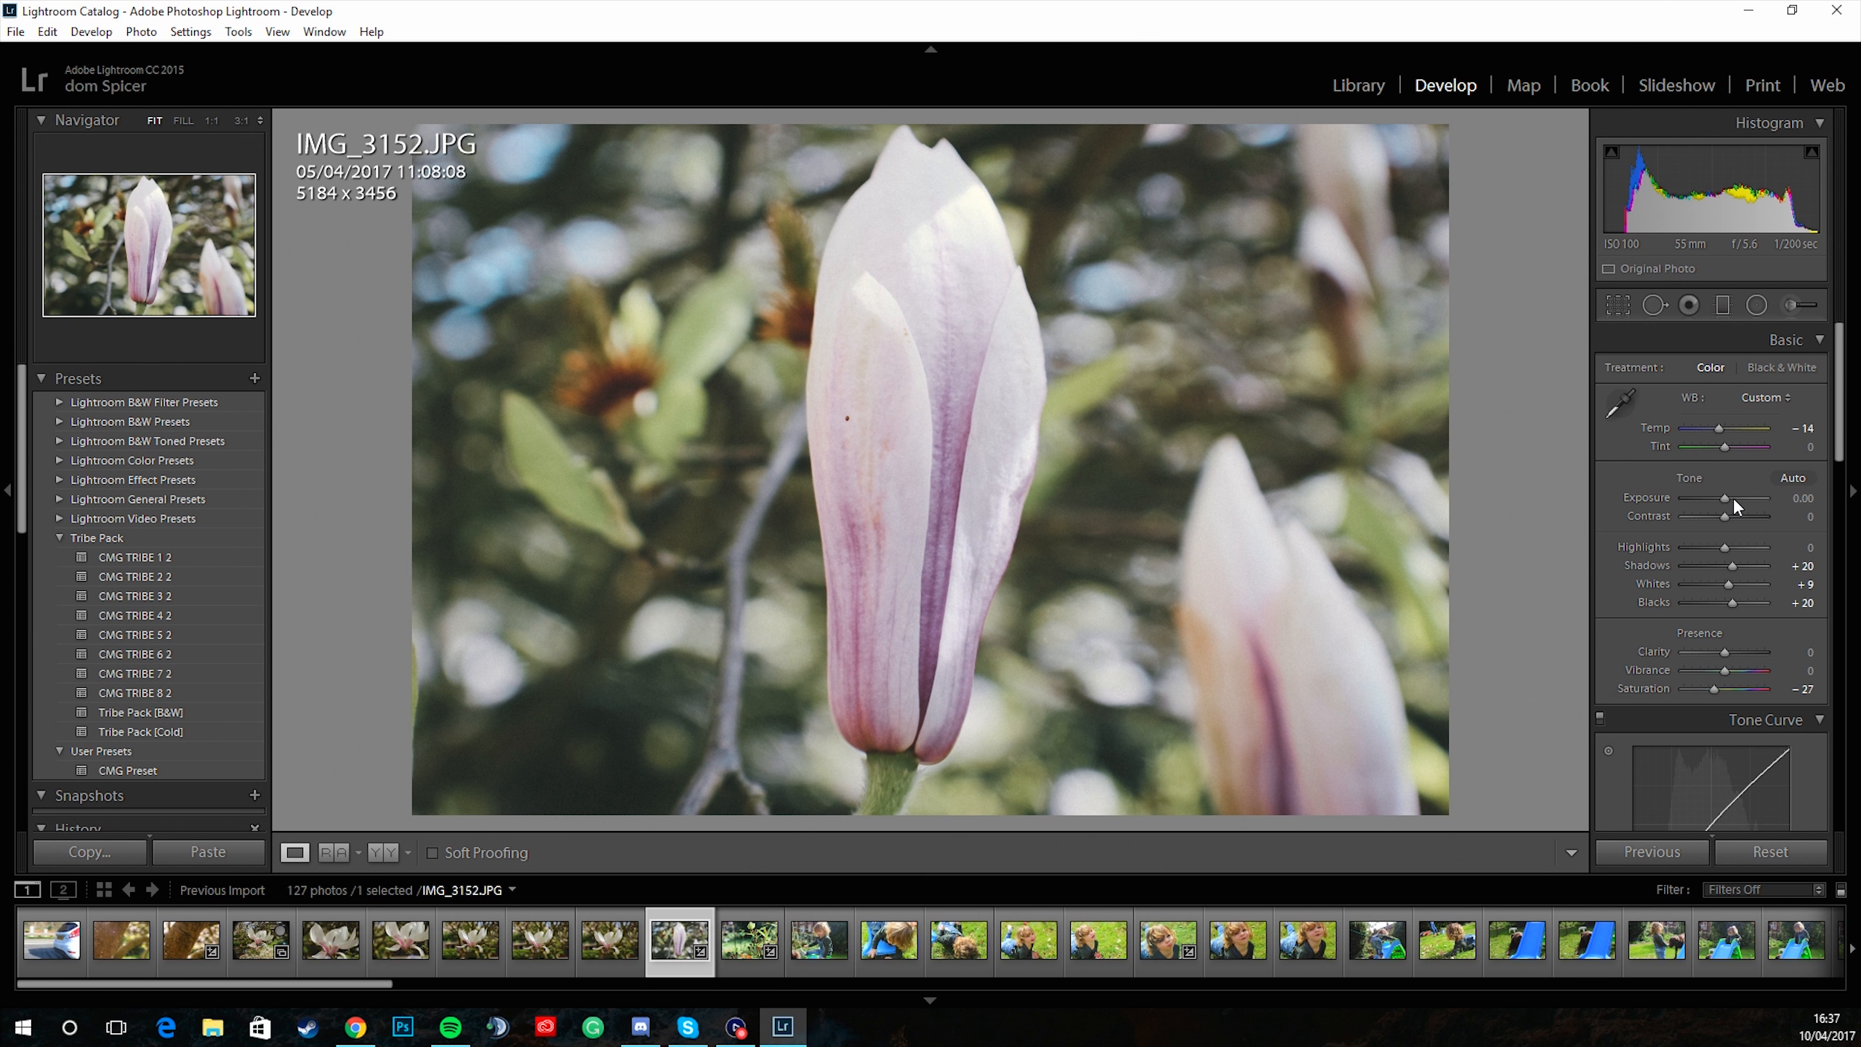
{"action": "left_click_drag", "start_coordinate": [1725, 500], "coordinate": [1402, 454]}
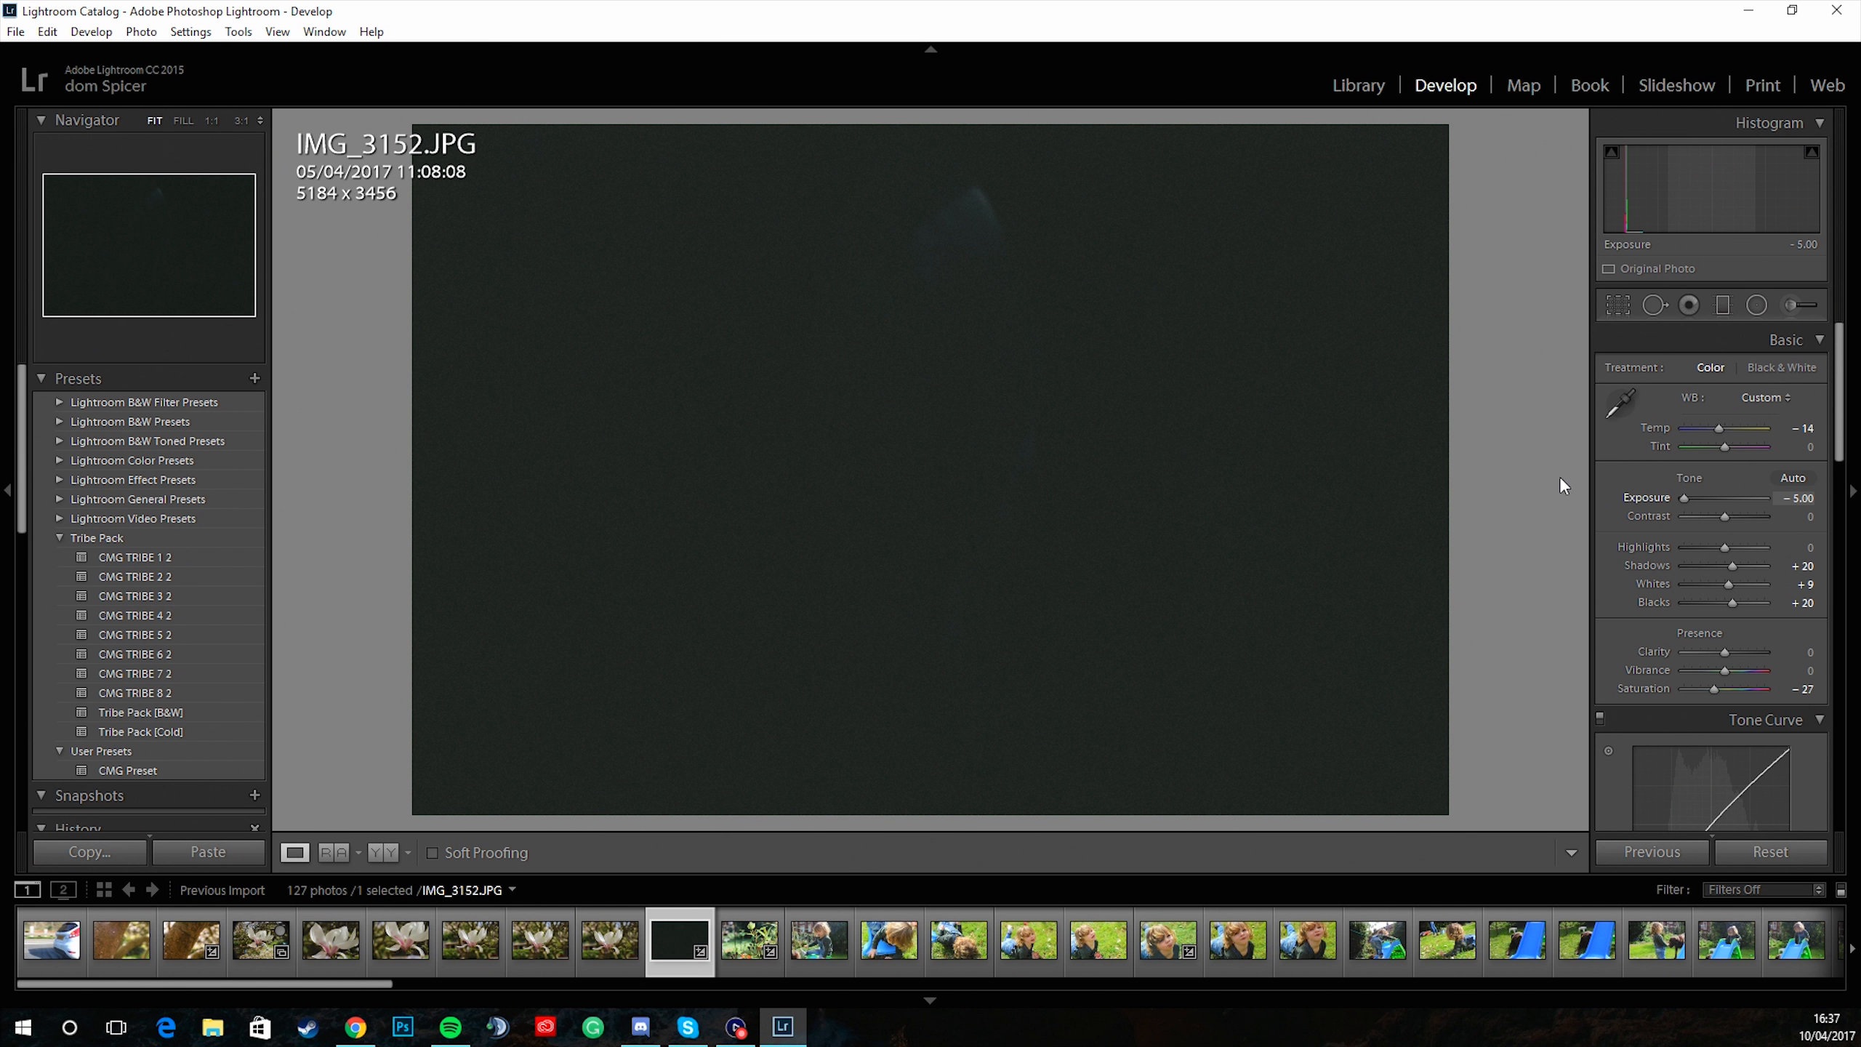
{"action": "left_click_drag", "start_coordinate": [1562, 485], "coordinate": [1724, 505]}
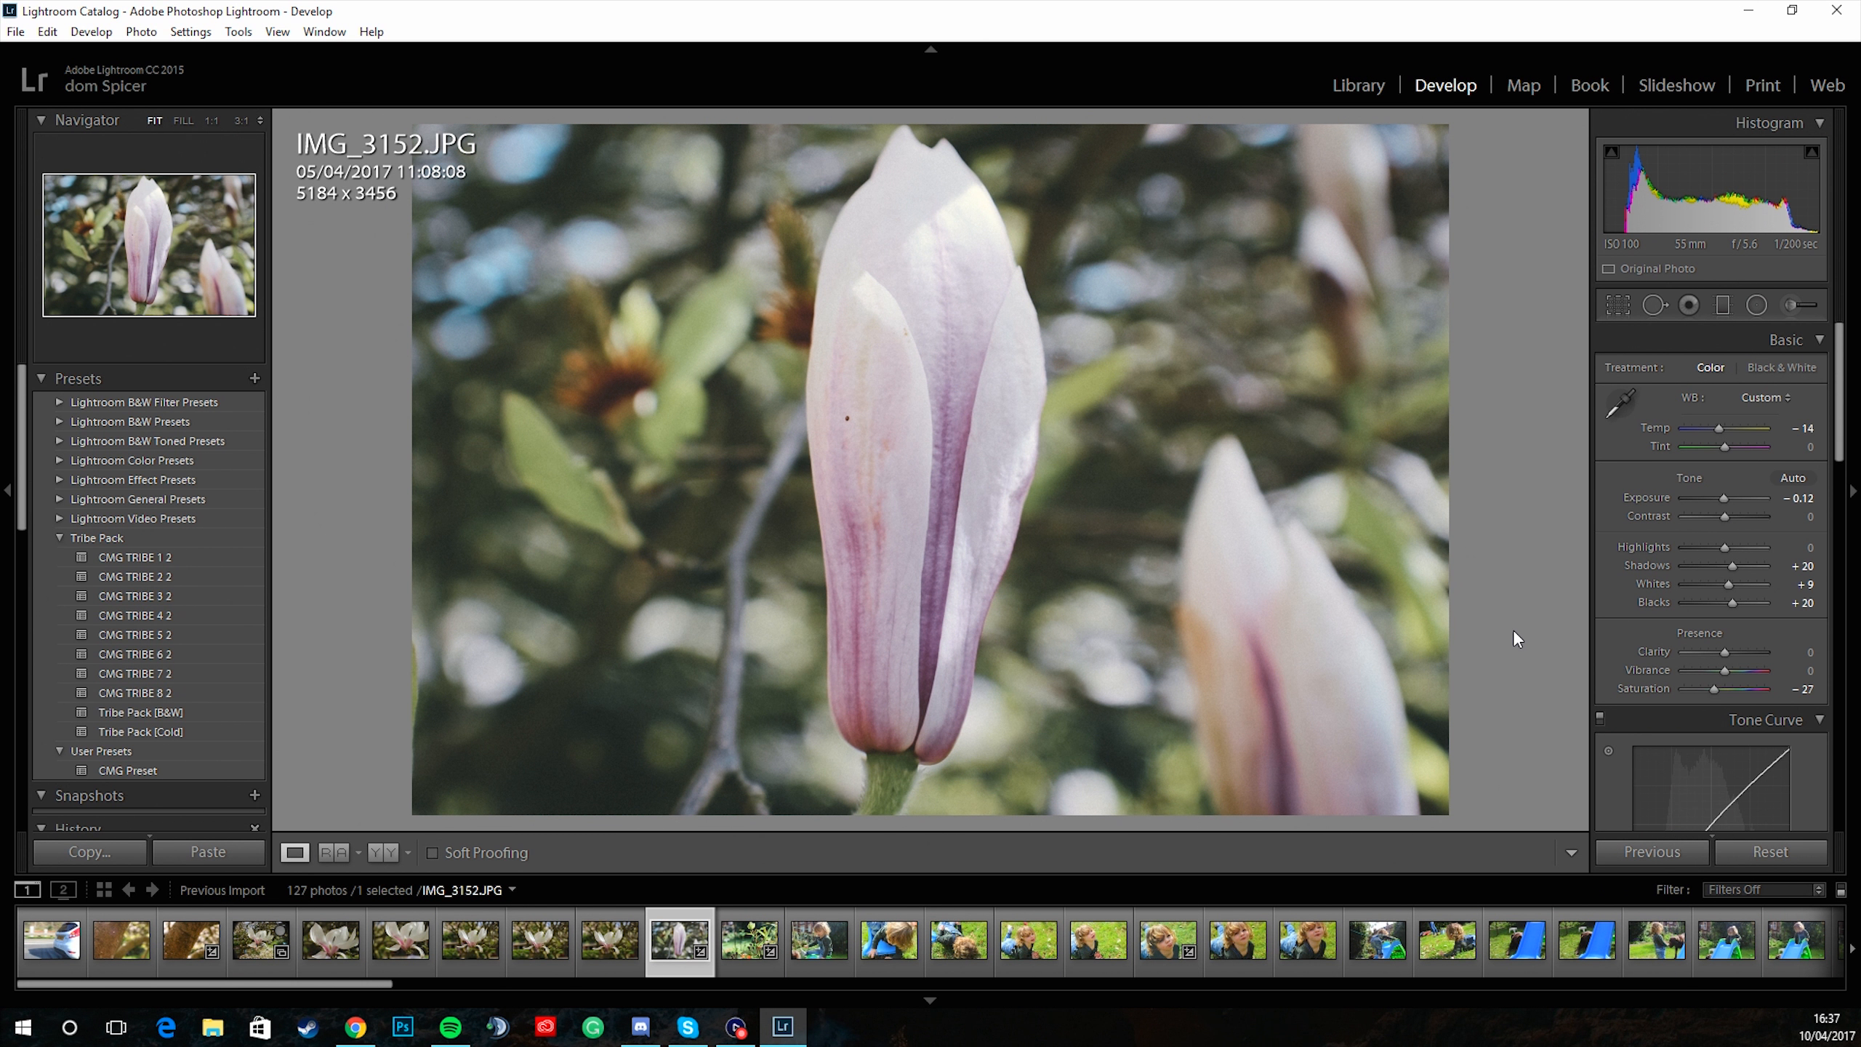
{"action": "mouse_move", "coordinate": [1729, 516]}
{"action": "left_mouse_down"}
{"action": "mouse_move", "coordinate": [1749, 520]}
{"action": "mouse_move", "coordinate": [1704, 511]}
{"action": "mouse_move", "coordinate": [1733, 507]}
{"action": "left_mouse_up"}
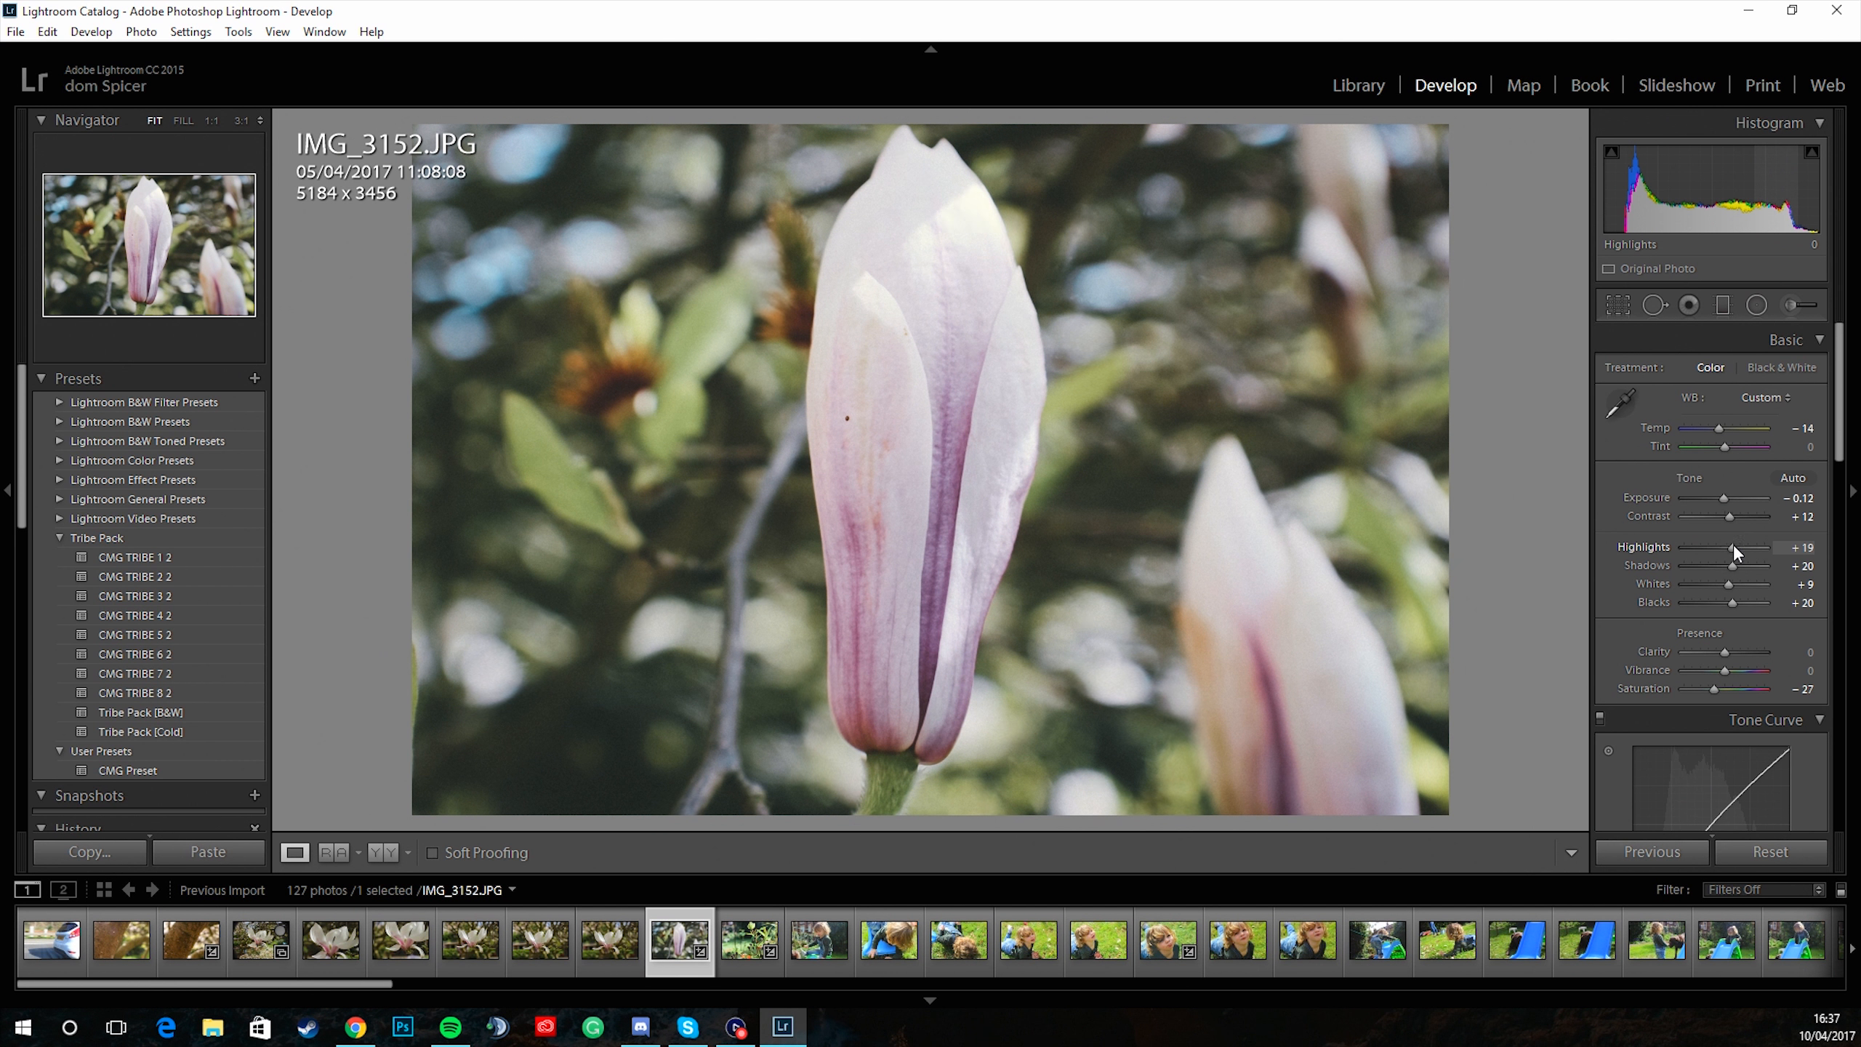
Try out the highlights range and return it to 0, and set shadows to -2, whites to -5 and blacks to +2.
{"action": "left_click_drag", "start_coordinate": [1734, 548], "coordinate": [1857, 545]}
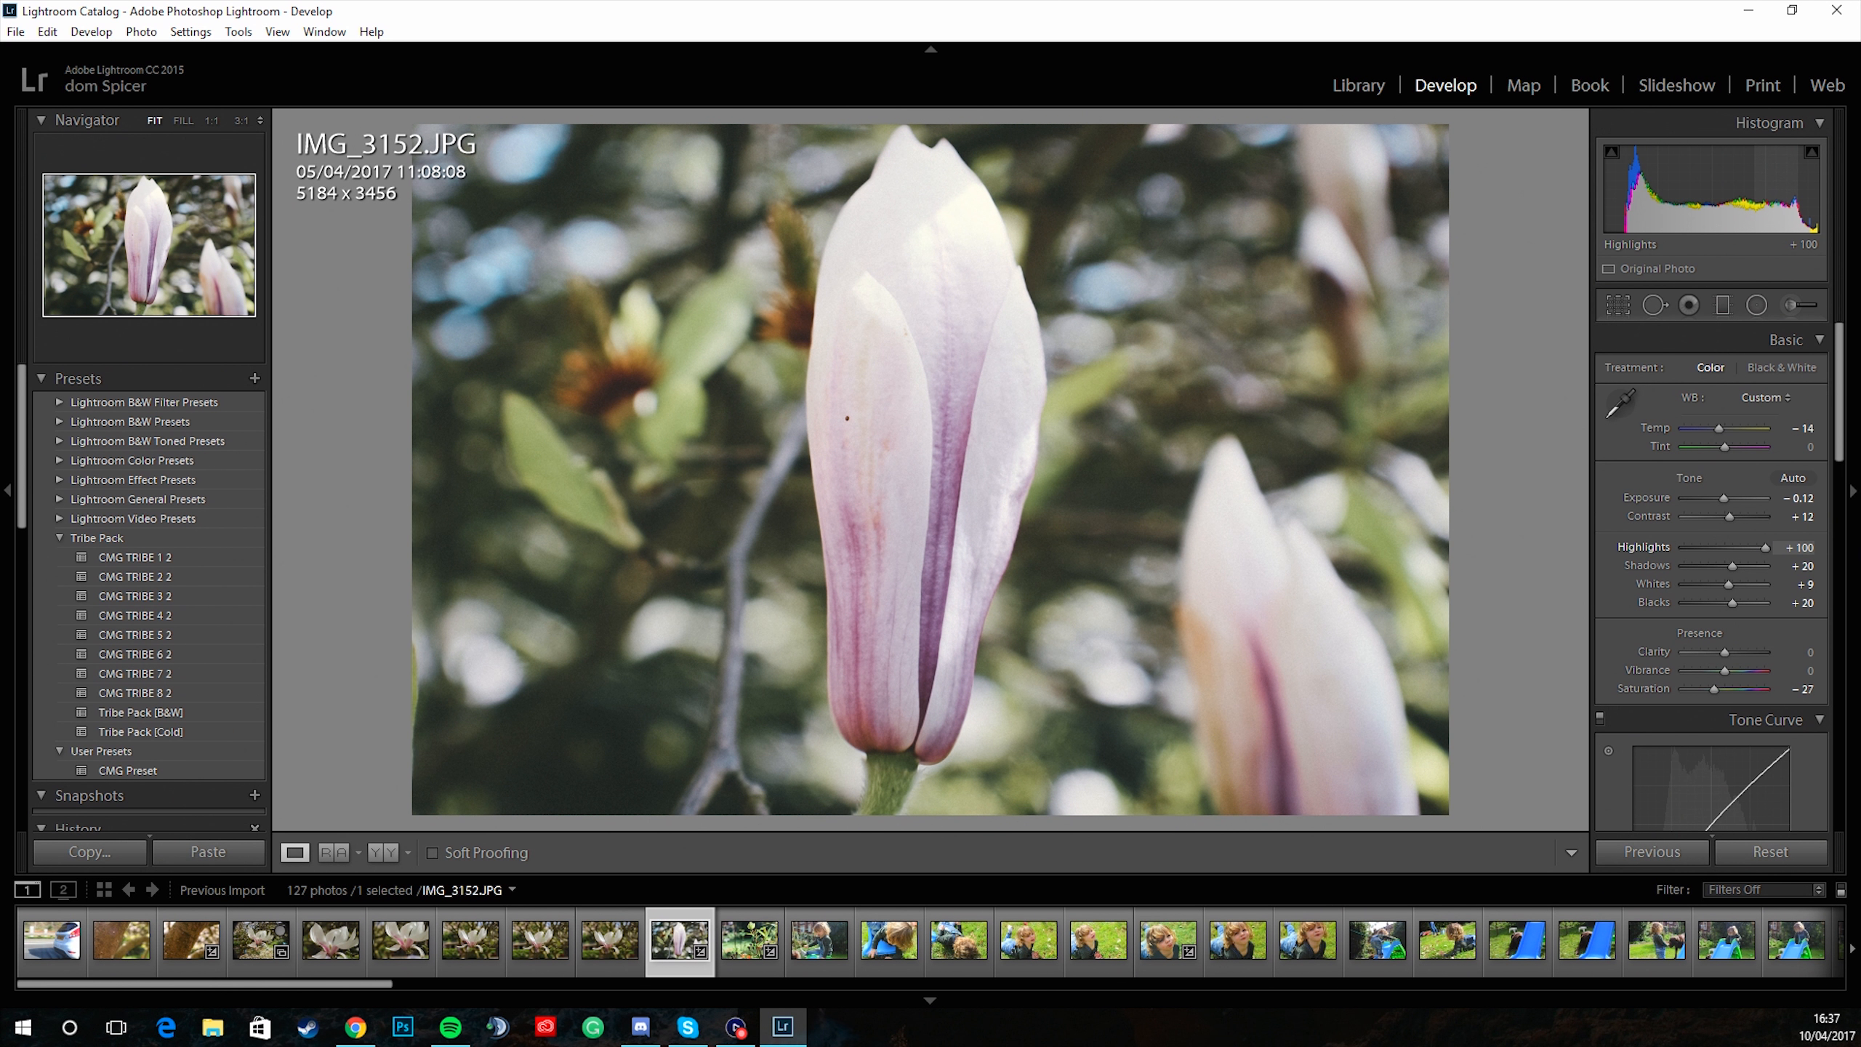
{"action": "mouse_move", "coordinate": [1726, 545]}
{"action": "left_mouse_down"}
{"action": "mouse_move", "coordinate": [1579, 543]}
{"action": "mouse_move", "coordinate": [1723, 553]}
{"action": "left_mouse_up"}
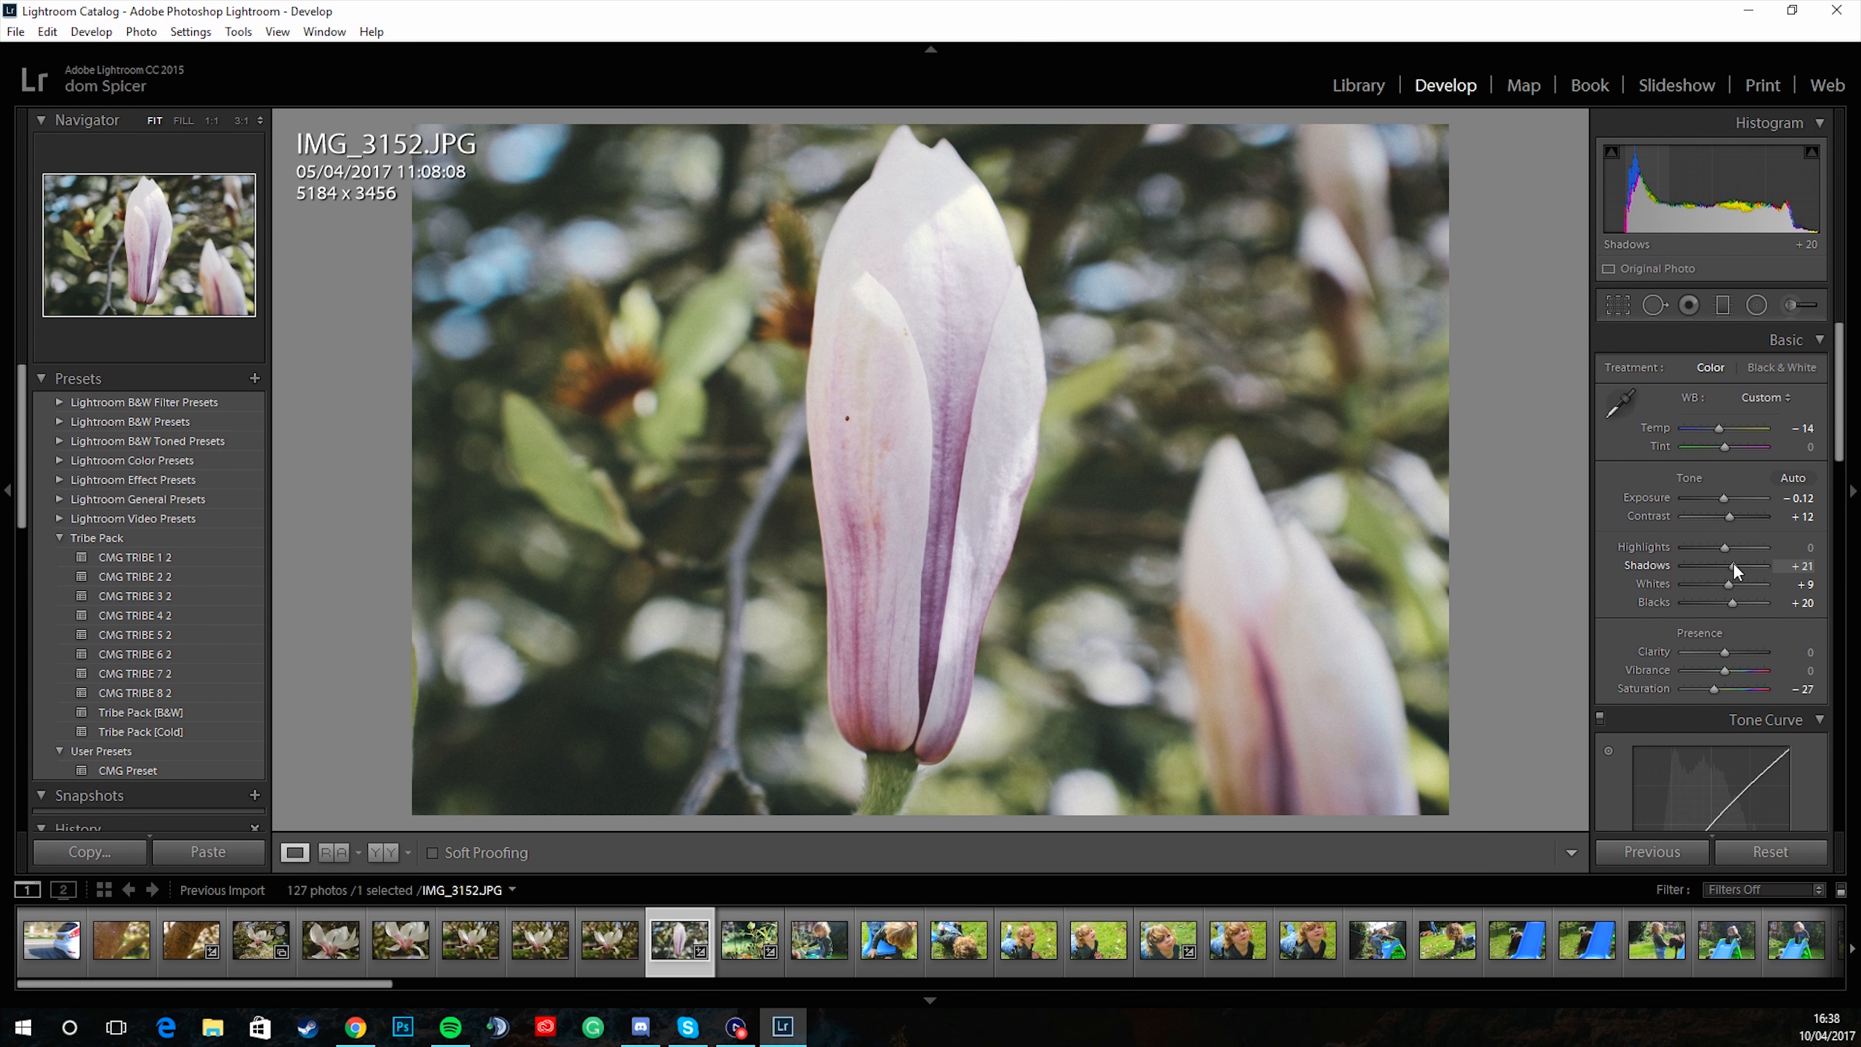
{"action": "mouse_move", "coordinate": [1733, 562]}
{"action": "left_mouse_down"}
{"action": "mouse_move", "coordinate": [1768, 564]}
{"action": "mouse_move", "coordinate": [1680, 560]}
{"action": "mouse_move", "coordinate": [1722, 569]}
{"action": "left_mouse_up"}
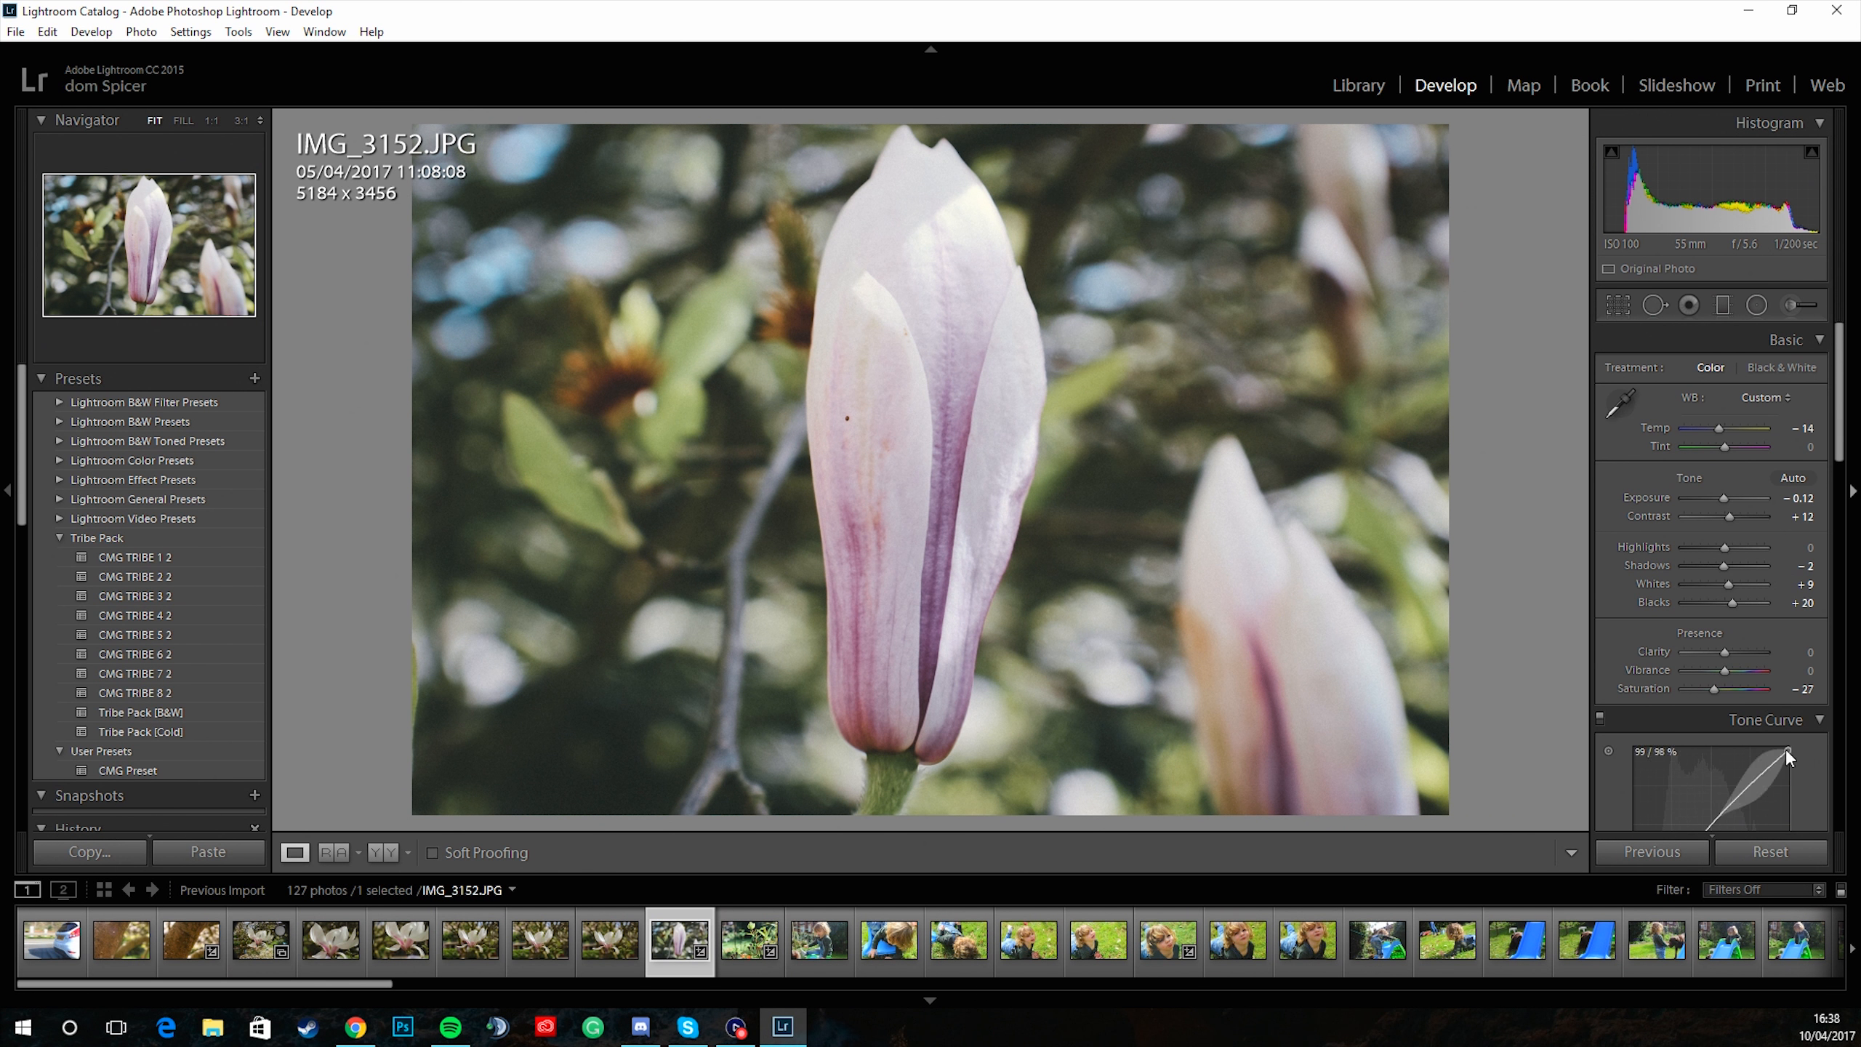
{"action": "left_click_drag", "start_coordinate": [1720, 582], "coordinate": [1723, 585]}
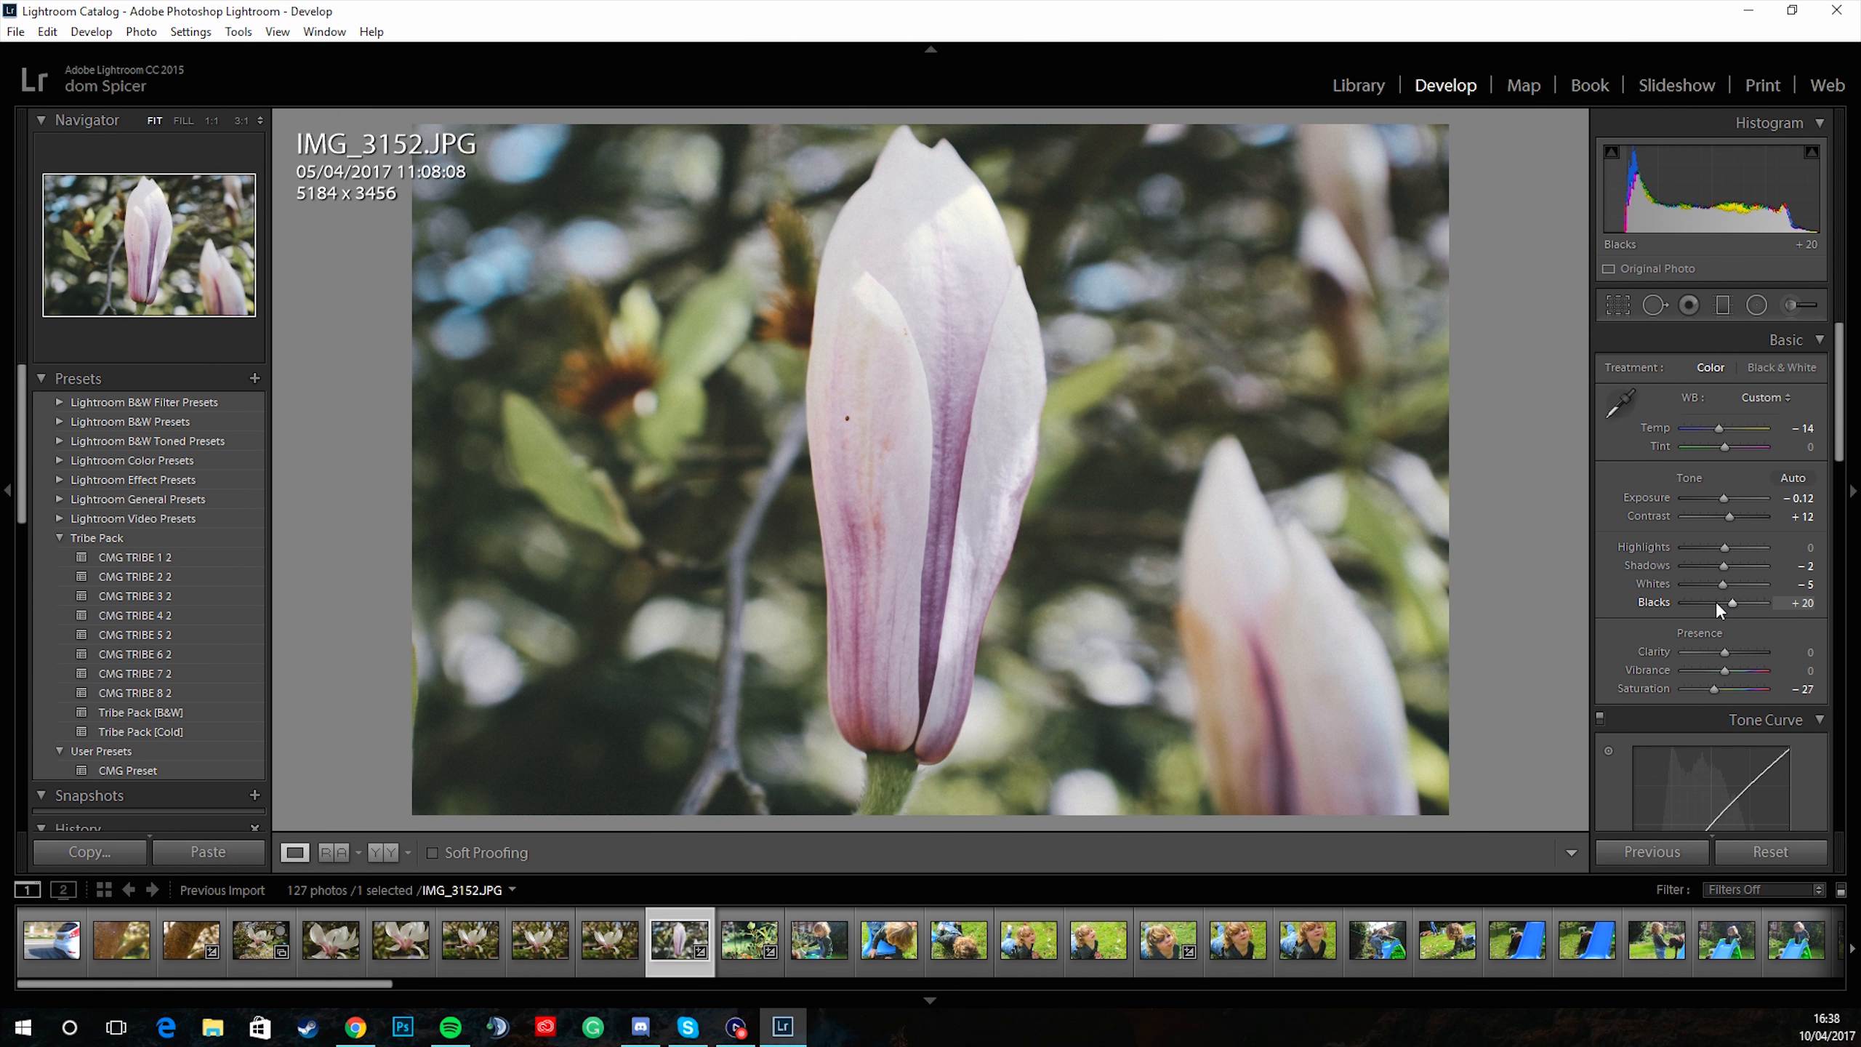
{"action": "mouse_move", "coordinate": [1739, 607]}
{"action": "left_mouse_down"}
{"action": "mouse_move", "coordinate": [1678, 610]}
{"action": "mouse_move", "coordinate": [1730, 617]}
{"action": "left_mouse_up"}
Try clarity at both extremes and set it to +5, with vibrance at -21 and saturation at -40.
{"action": "scroll", "coordinate": [1620, 723], "scroll_direction": "down", "scroll_amount": 2}
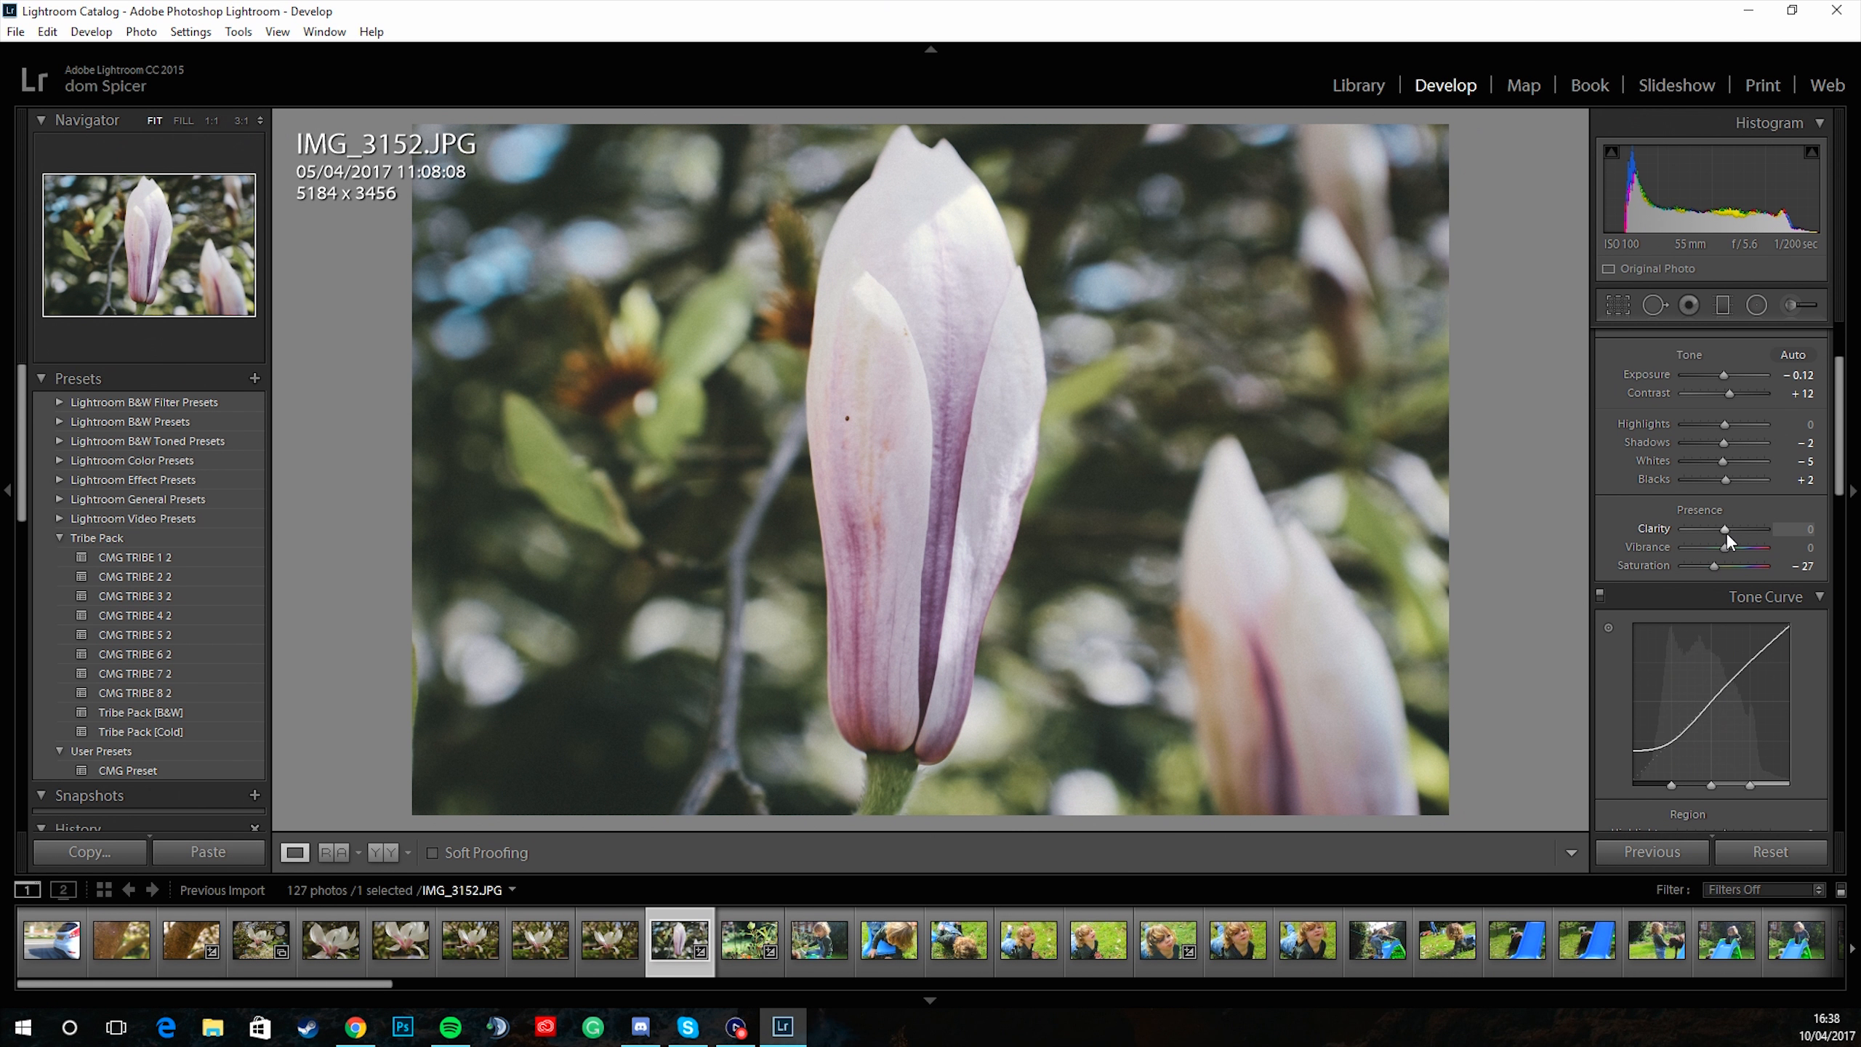
{"action": "left_click_drag", "start_coordinate": [1726, 531], "coordinate": [1859, 532]}
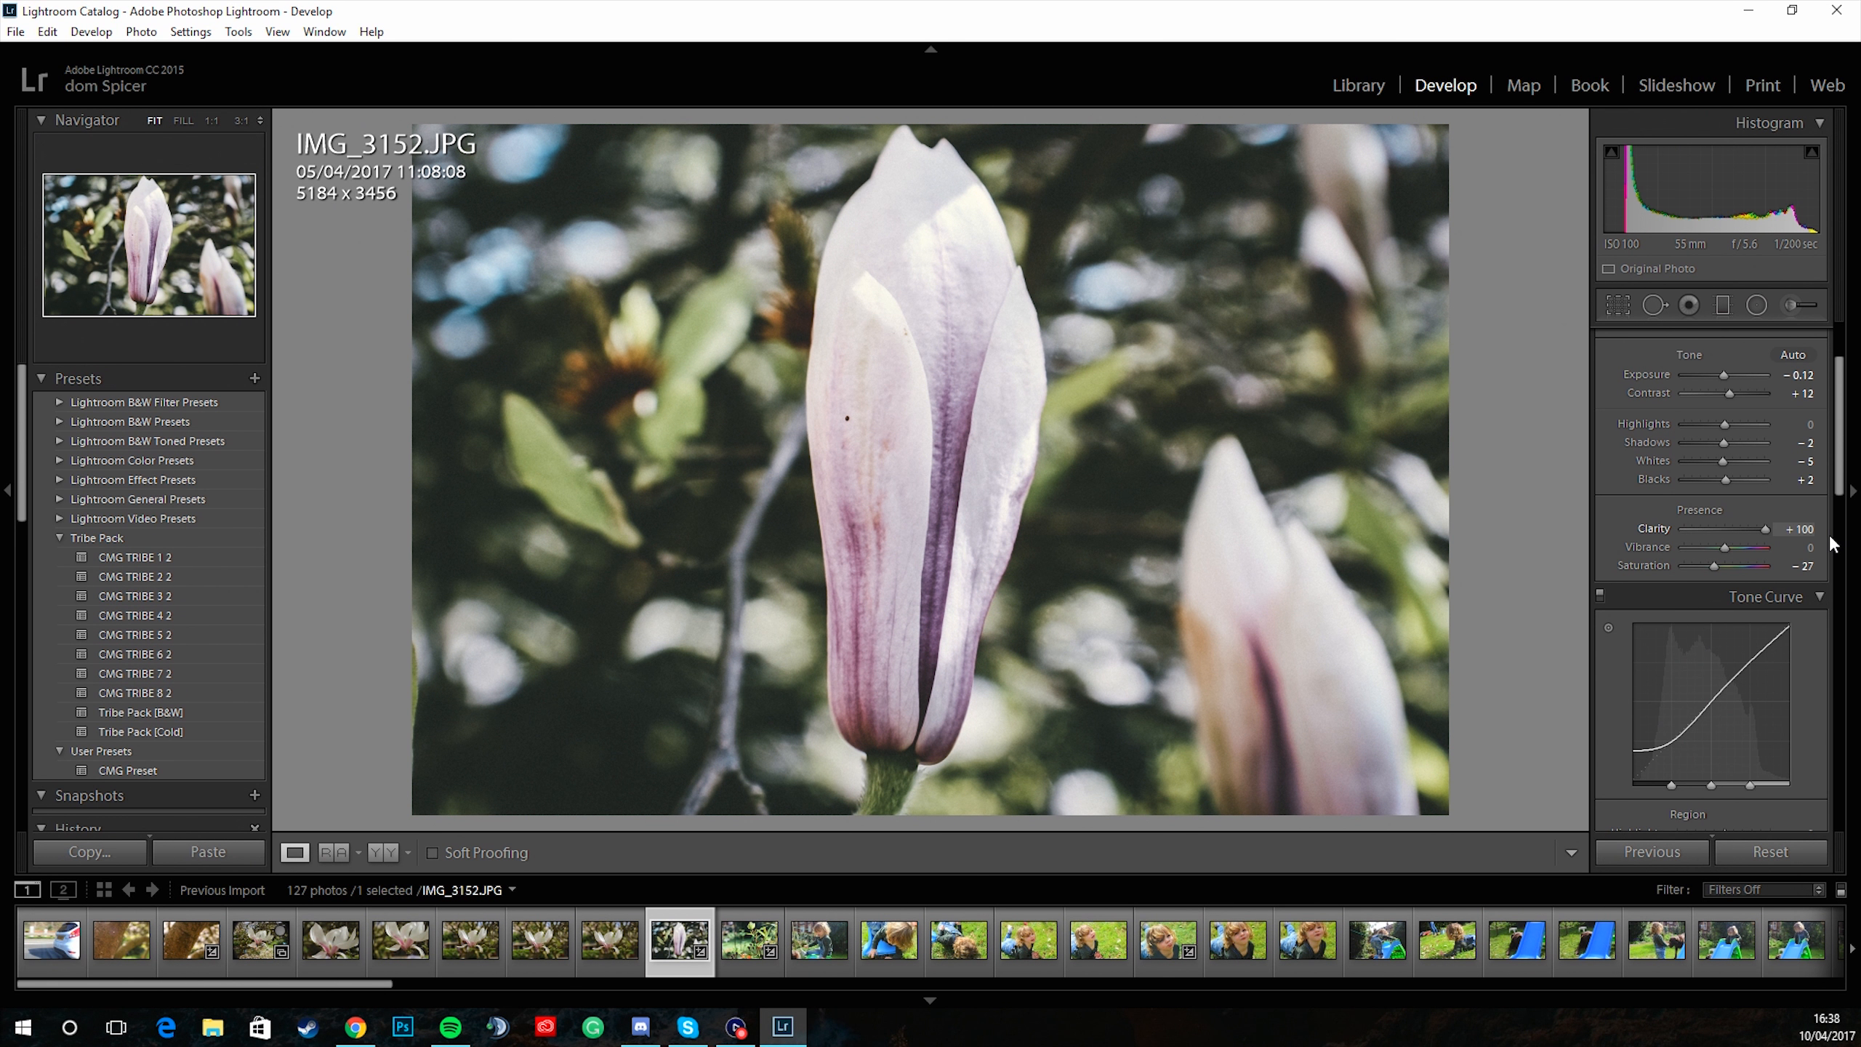
{"action": "left_click_drag", "start_coordinate": [1754, 529], "coordinate": [1649, 529]}
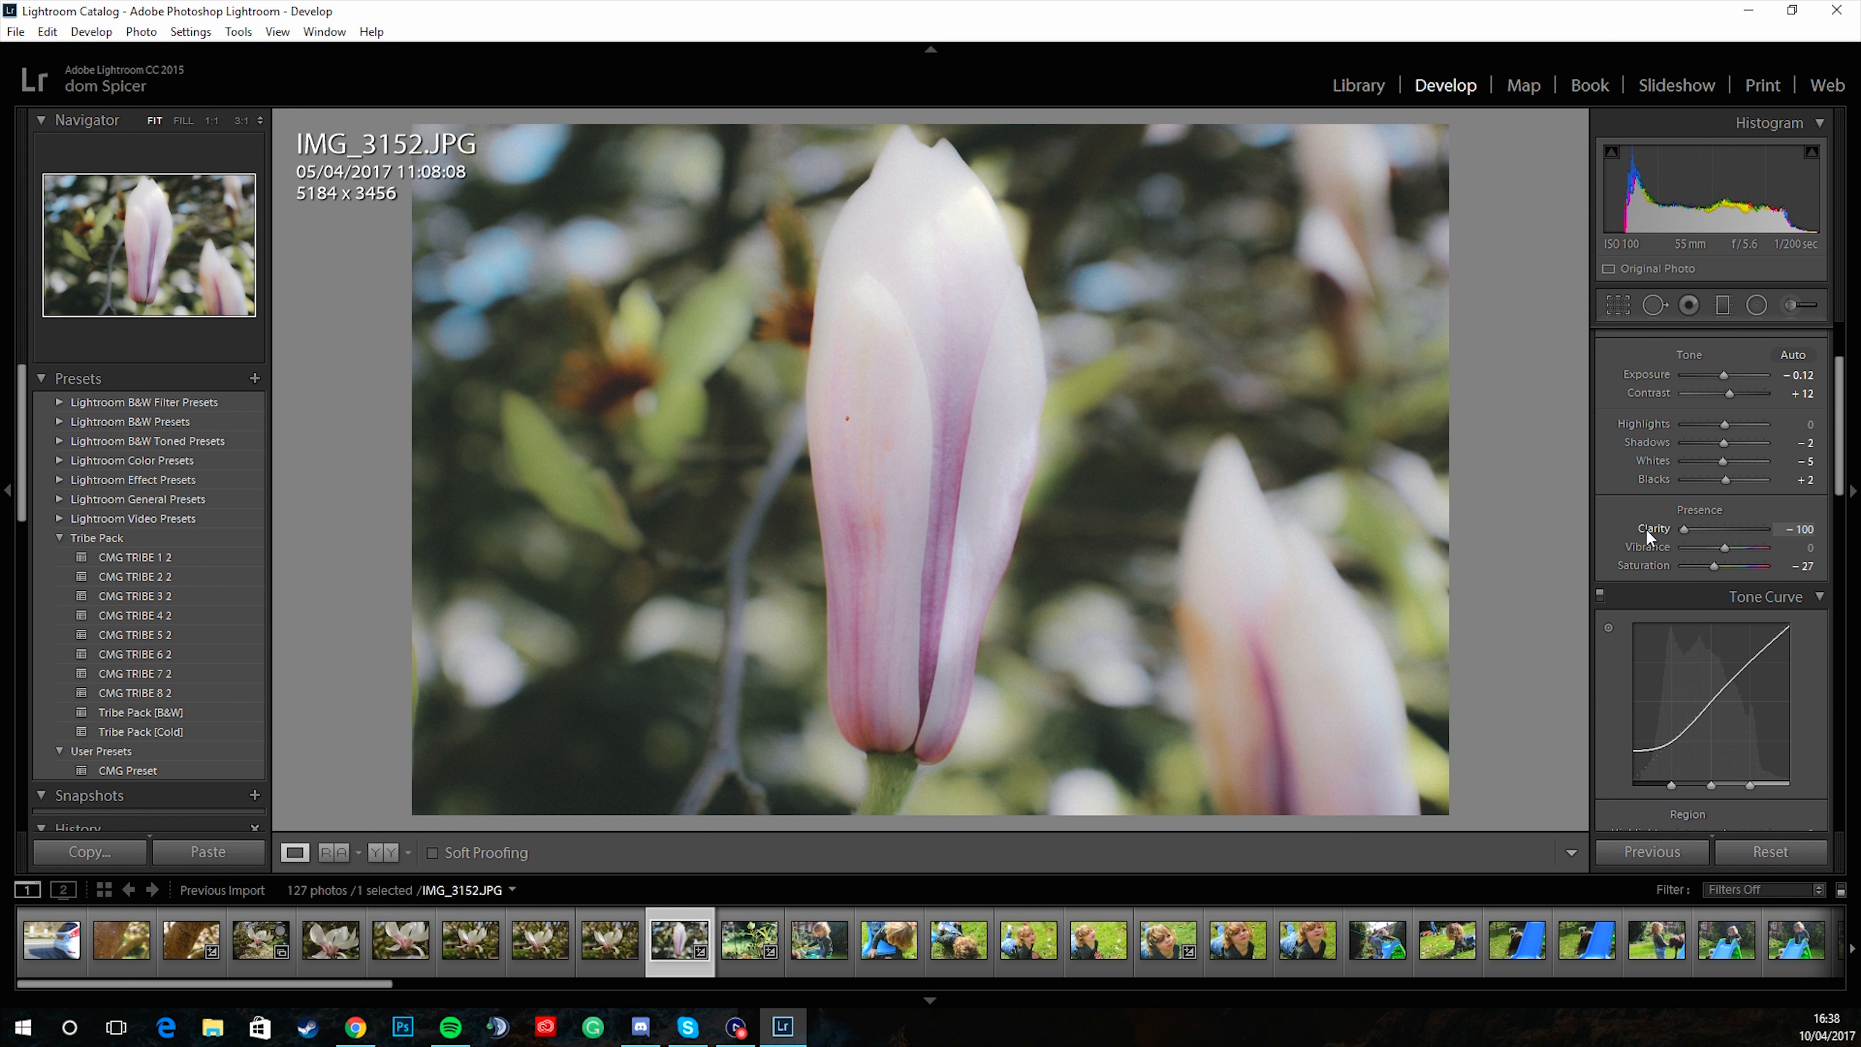
{"action": "left_click_drag", "start_coordinate": [1684, 529], "coordinate": [1727, 539]}
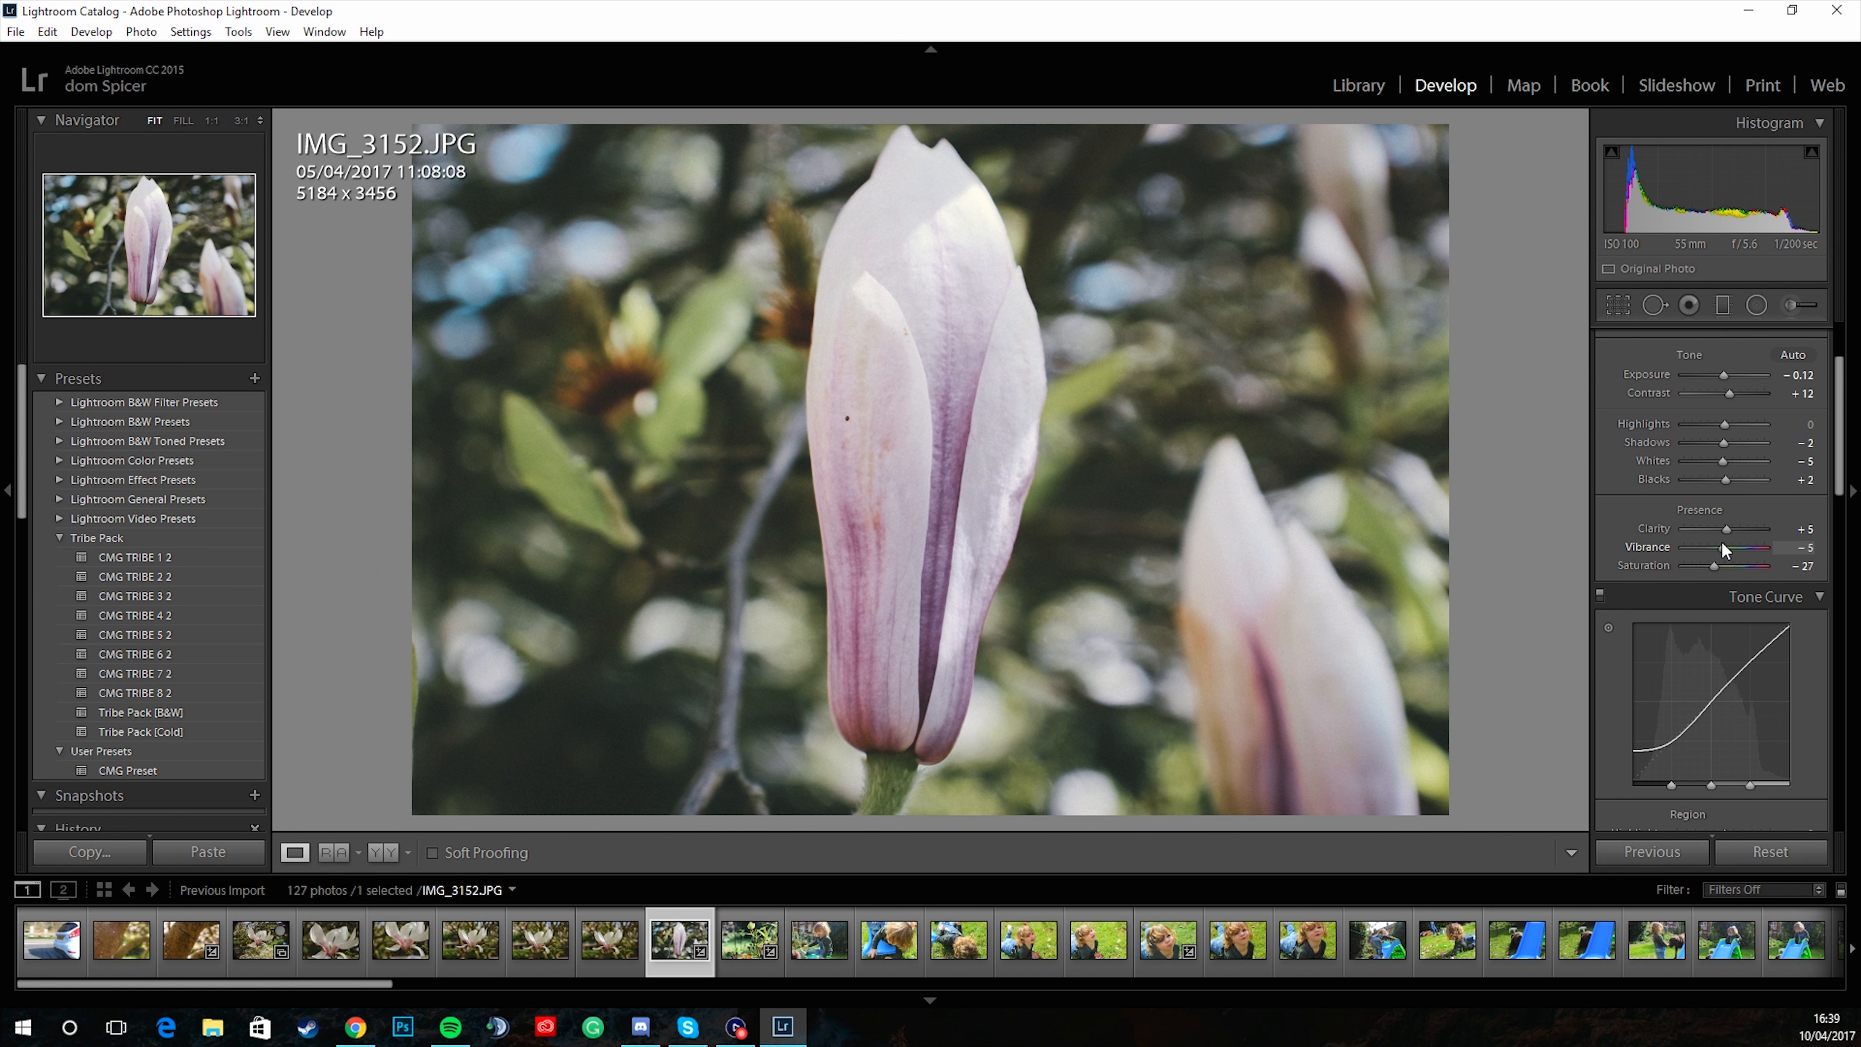
{"action": "left_click_drag", "start_coordinate": [1724, 545], "coordinate": [1711, 569]}
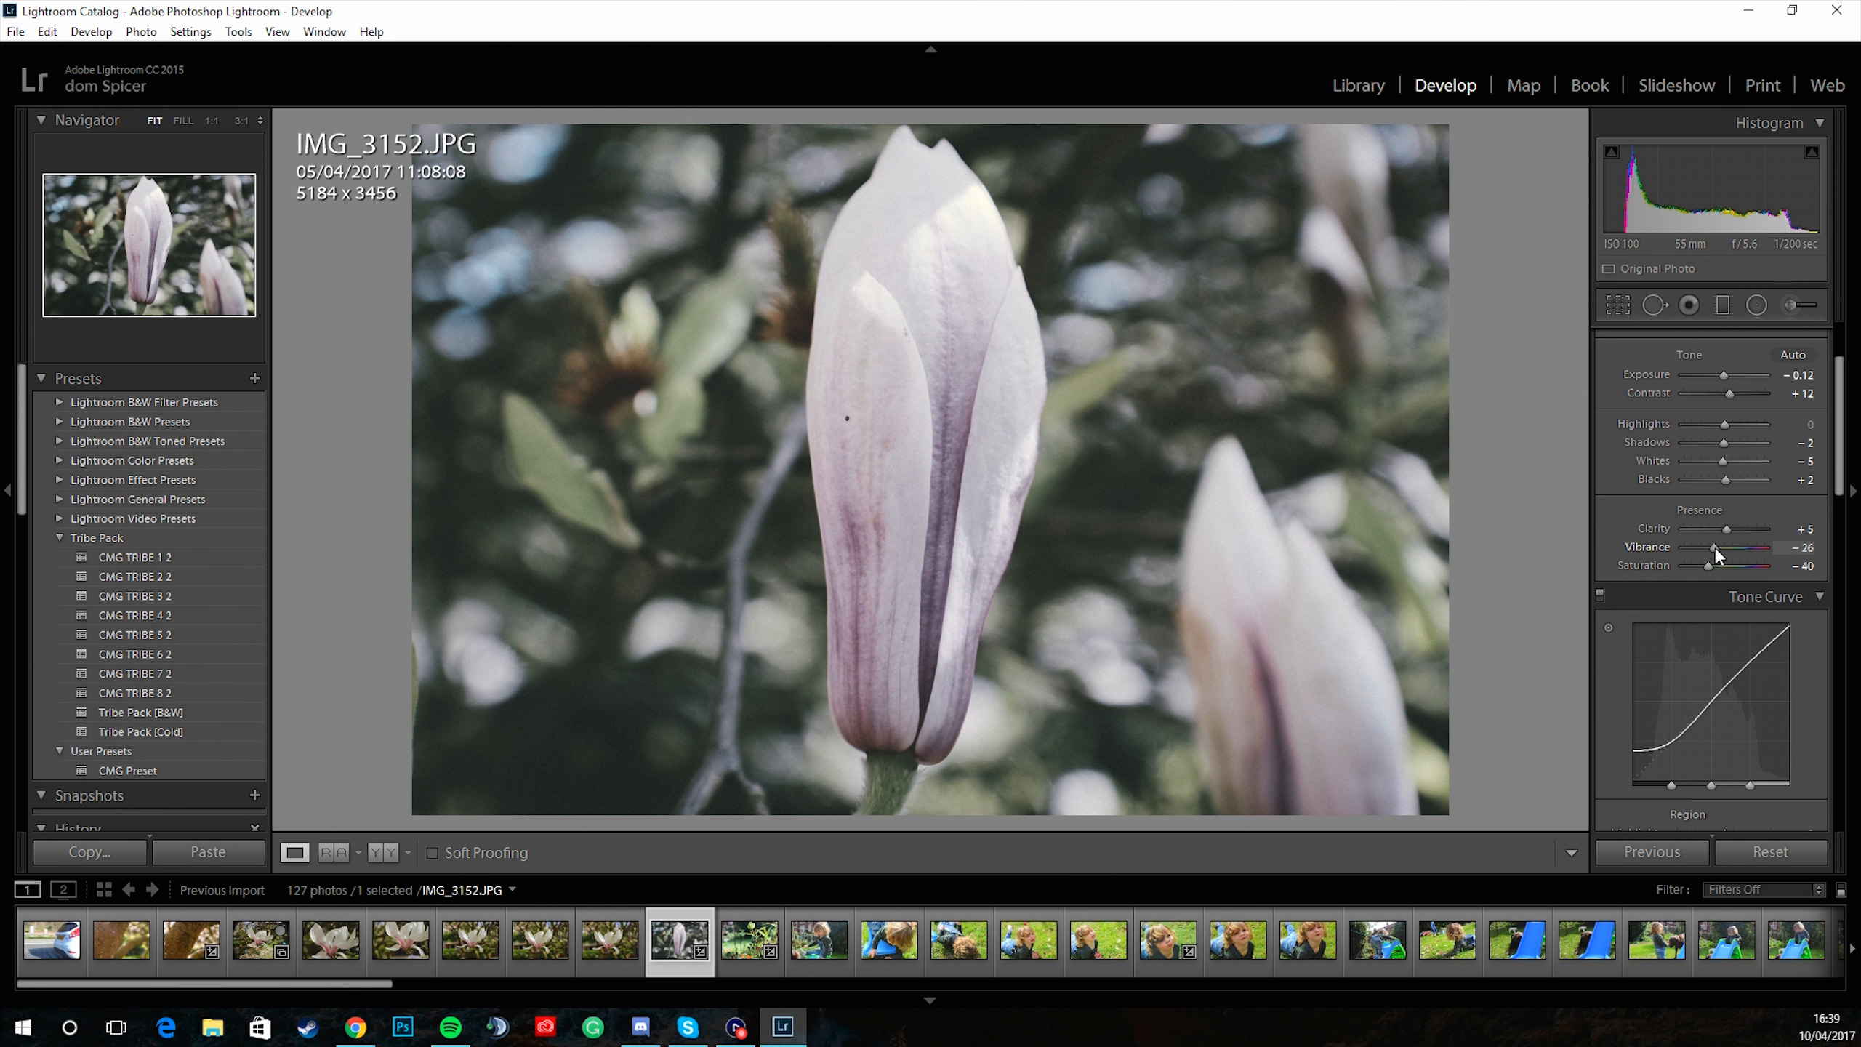
{"action": "left_click_drag", "start_coordinate": [1715, 546], "coordinate": [1718, 547]}
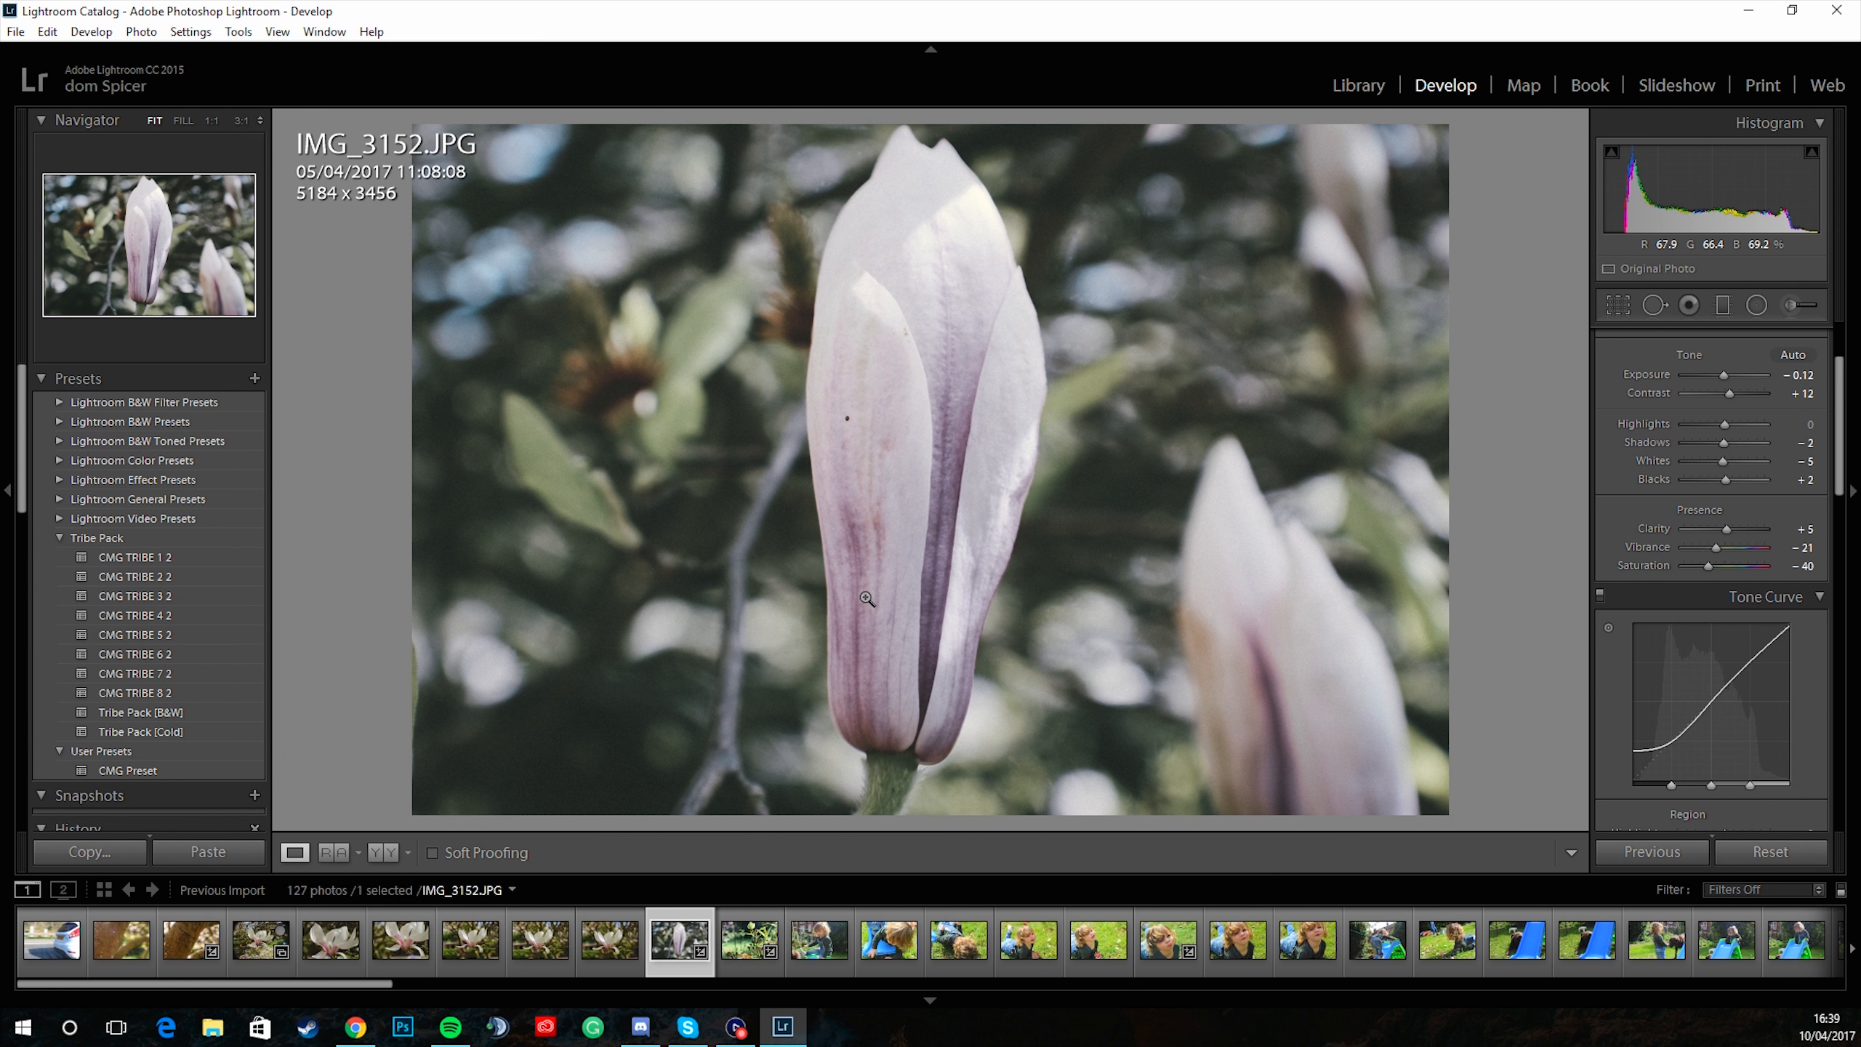
Raise the Shadows region of the tone curve to +3.
{"action": "scroll", "coordinate": [1758, 696], "scroll_direction": "down", "scroll_amount": 3}
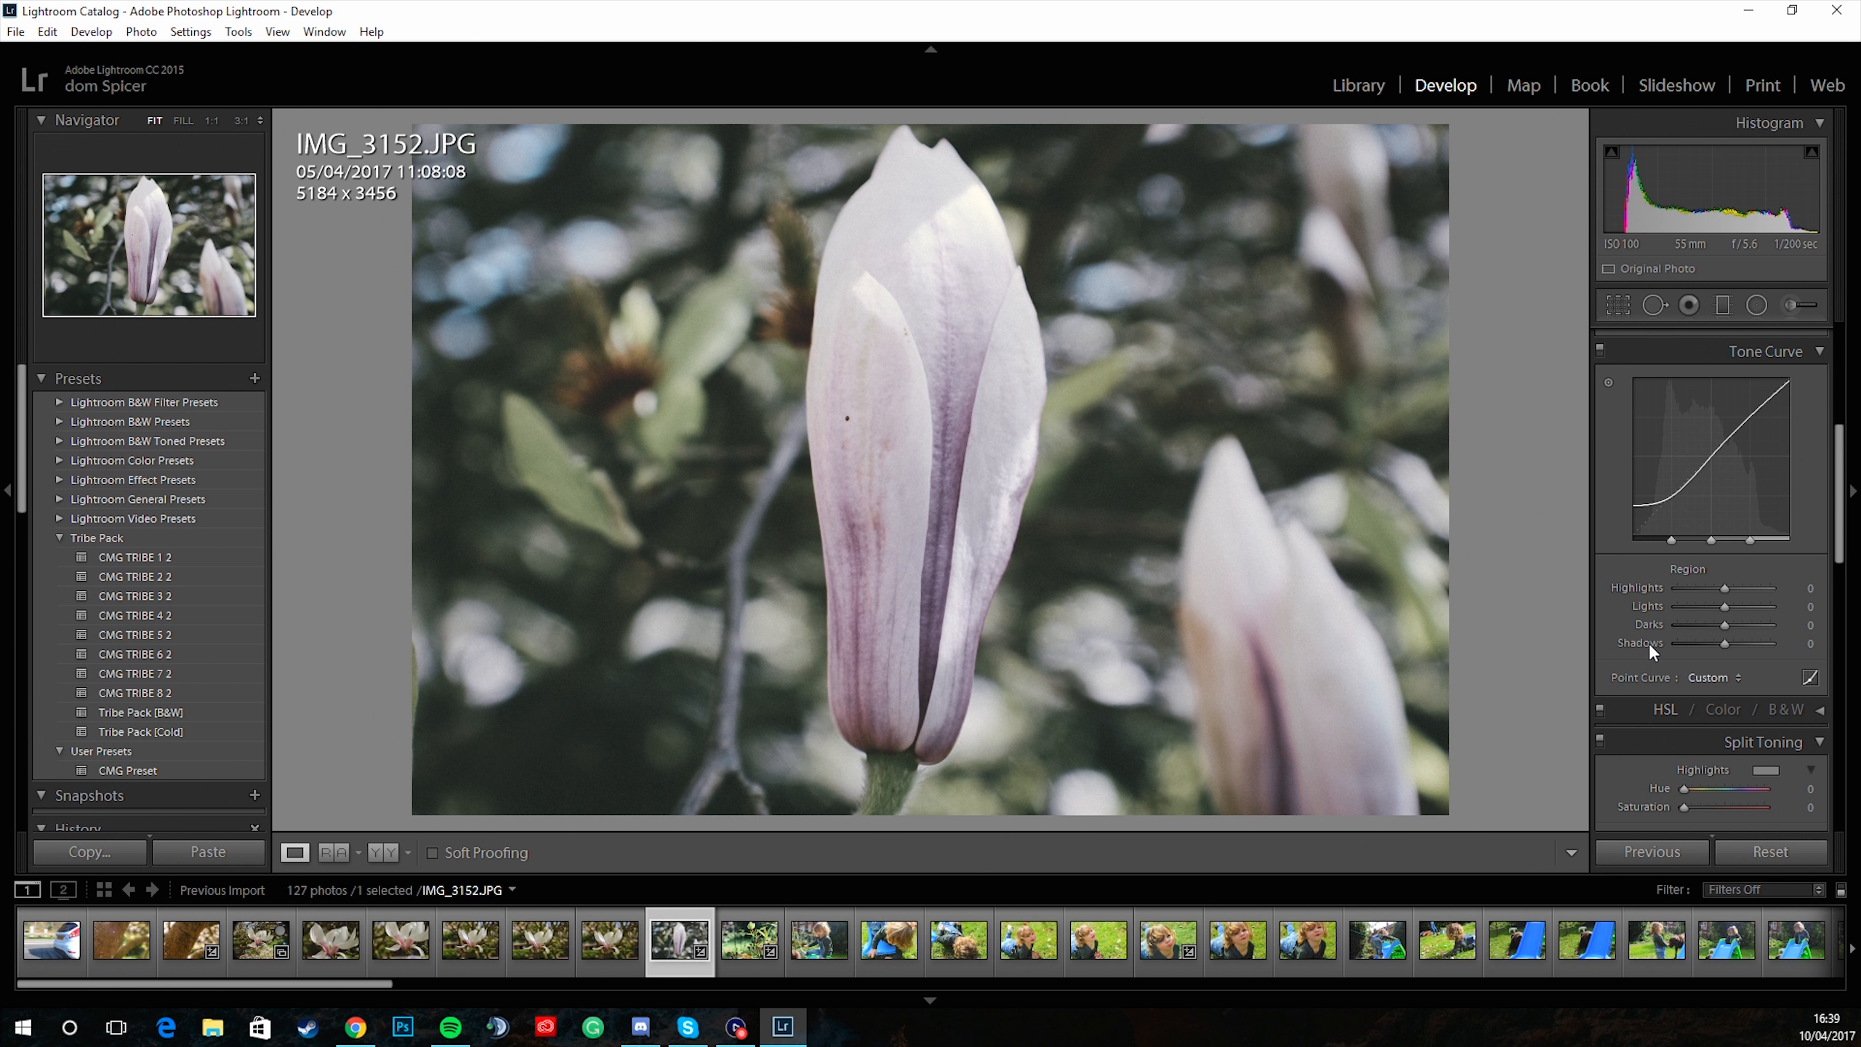
{"action": "mouse_move", "coordinate": [1725, 643]}
{"action": "left_mouse_down"}
{"action": "mouse_move", "coordinate": [1756, 650]}
{"action": "mouse_move", "coordinate": [1730, 651]}
{"action": "left_mouse_up"}
Look over the split toning settings, set the sharpening amount to 121 and try out luminance noise reduction.
{"action": "scroll", "coordinate": [1596, 655], "scroll_direction": "down", "scroll_amount": 5}
{"action": "scroll", "coordinate": [1592, 658], "scroll_direction": "down", "scroll_amount": 3}
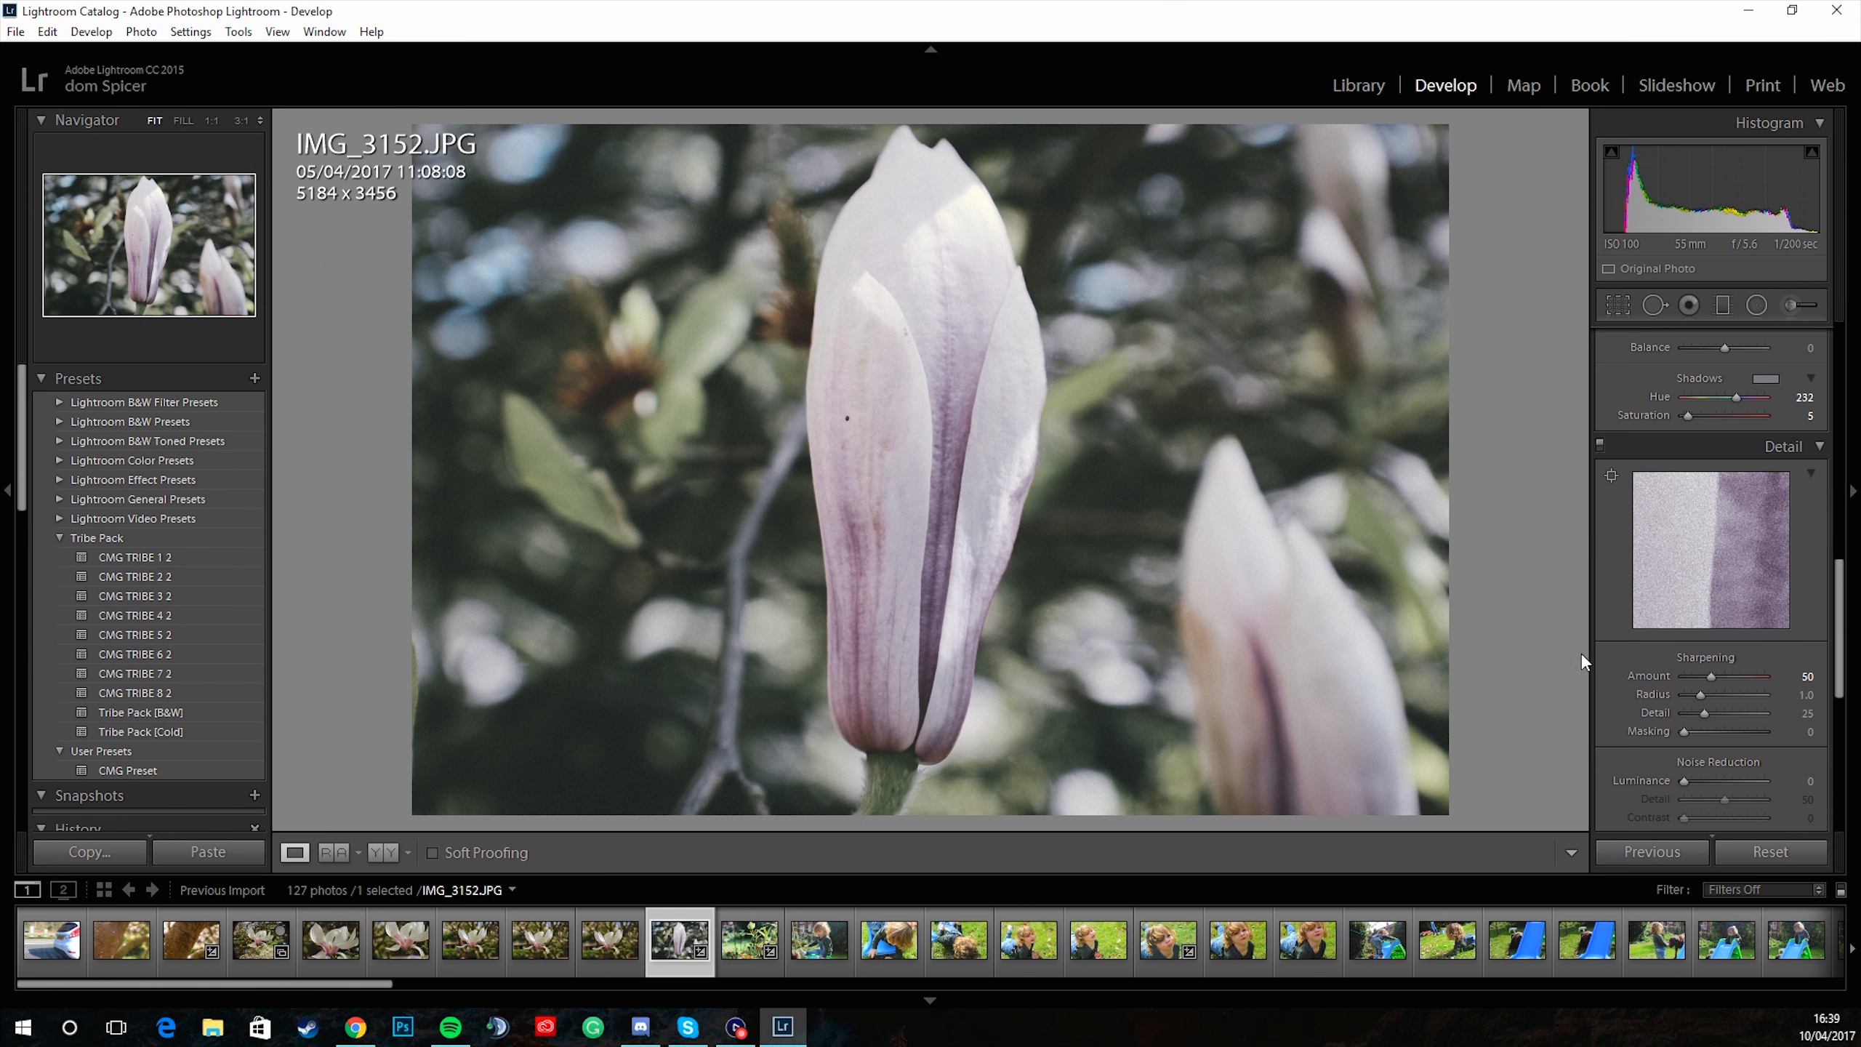
{"action": "scroll", "coordinate": [1643, 687], "scroll_direction": "up", "scroll_amount": 9}
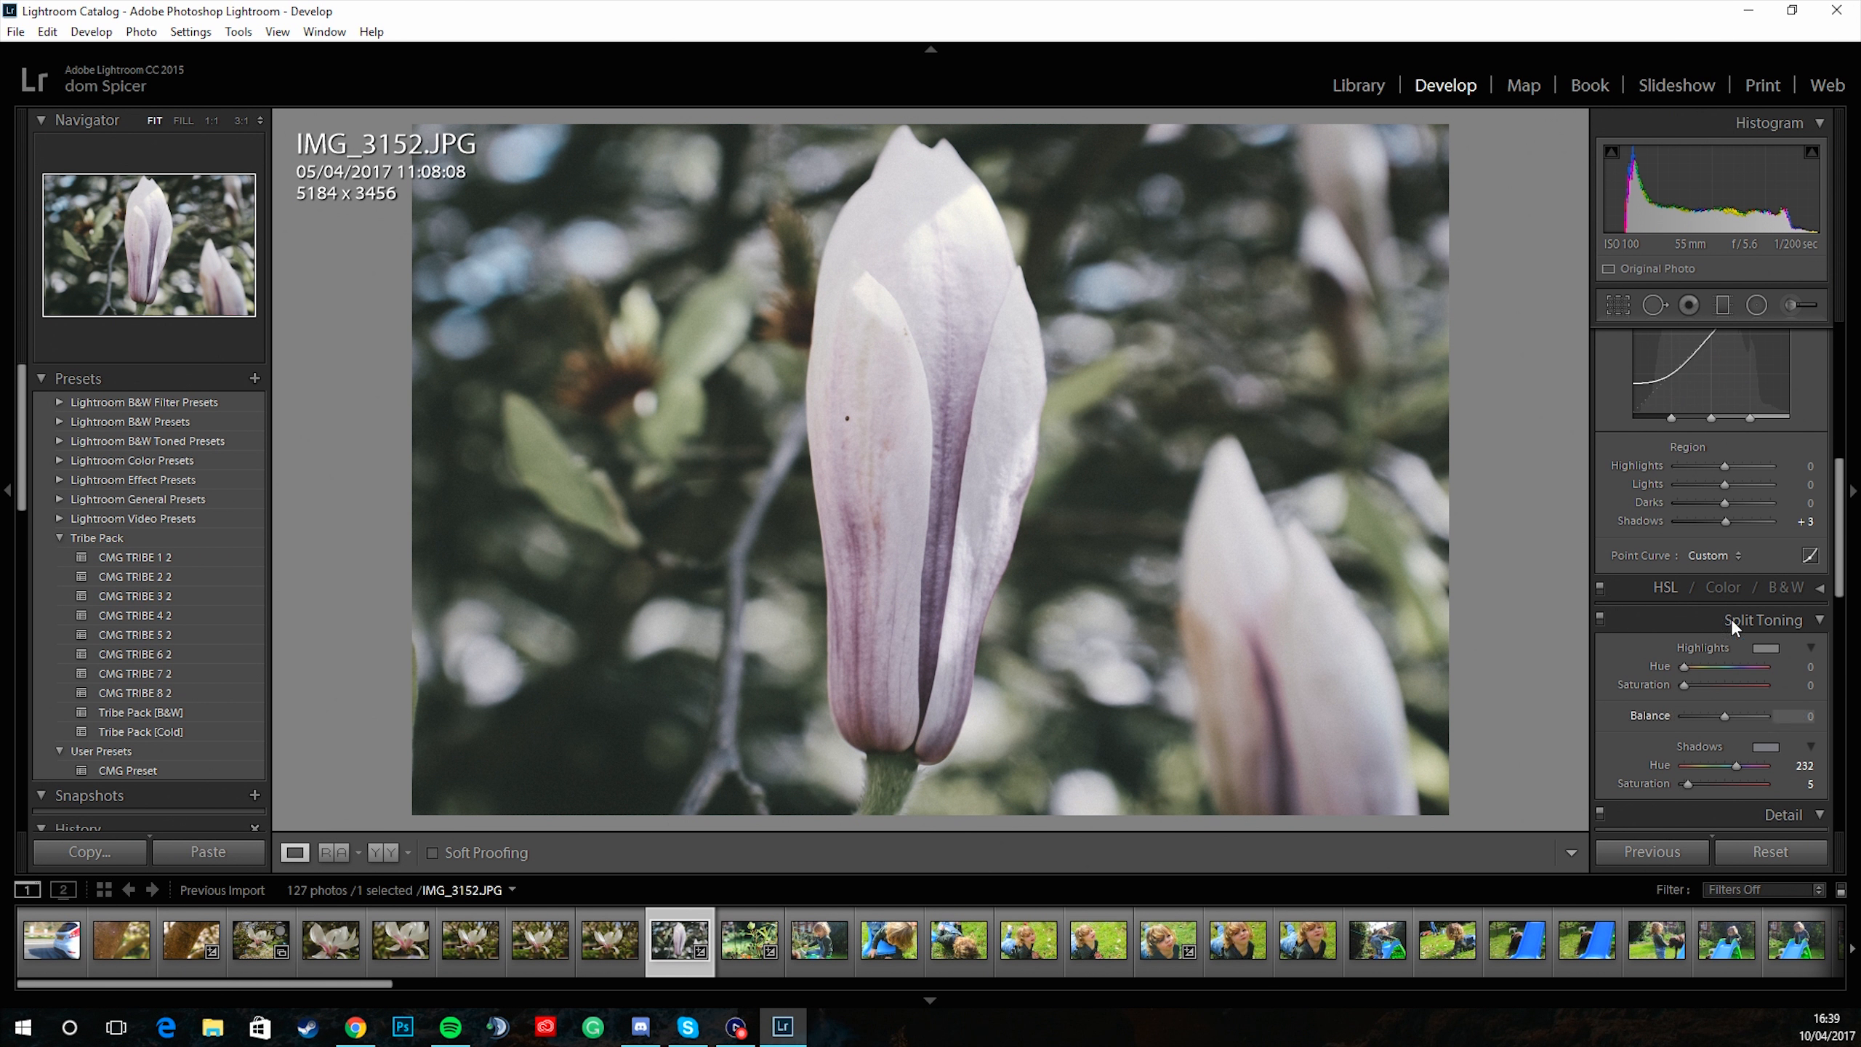
{"action": "scroll", "coordinate": [1563, 926], "scroll_direction": "down", "scroll_amount": 5}
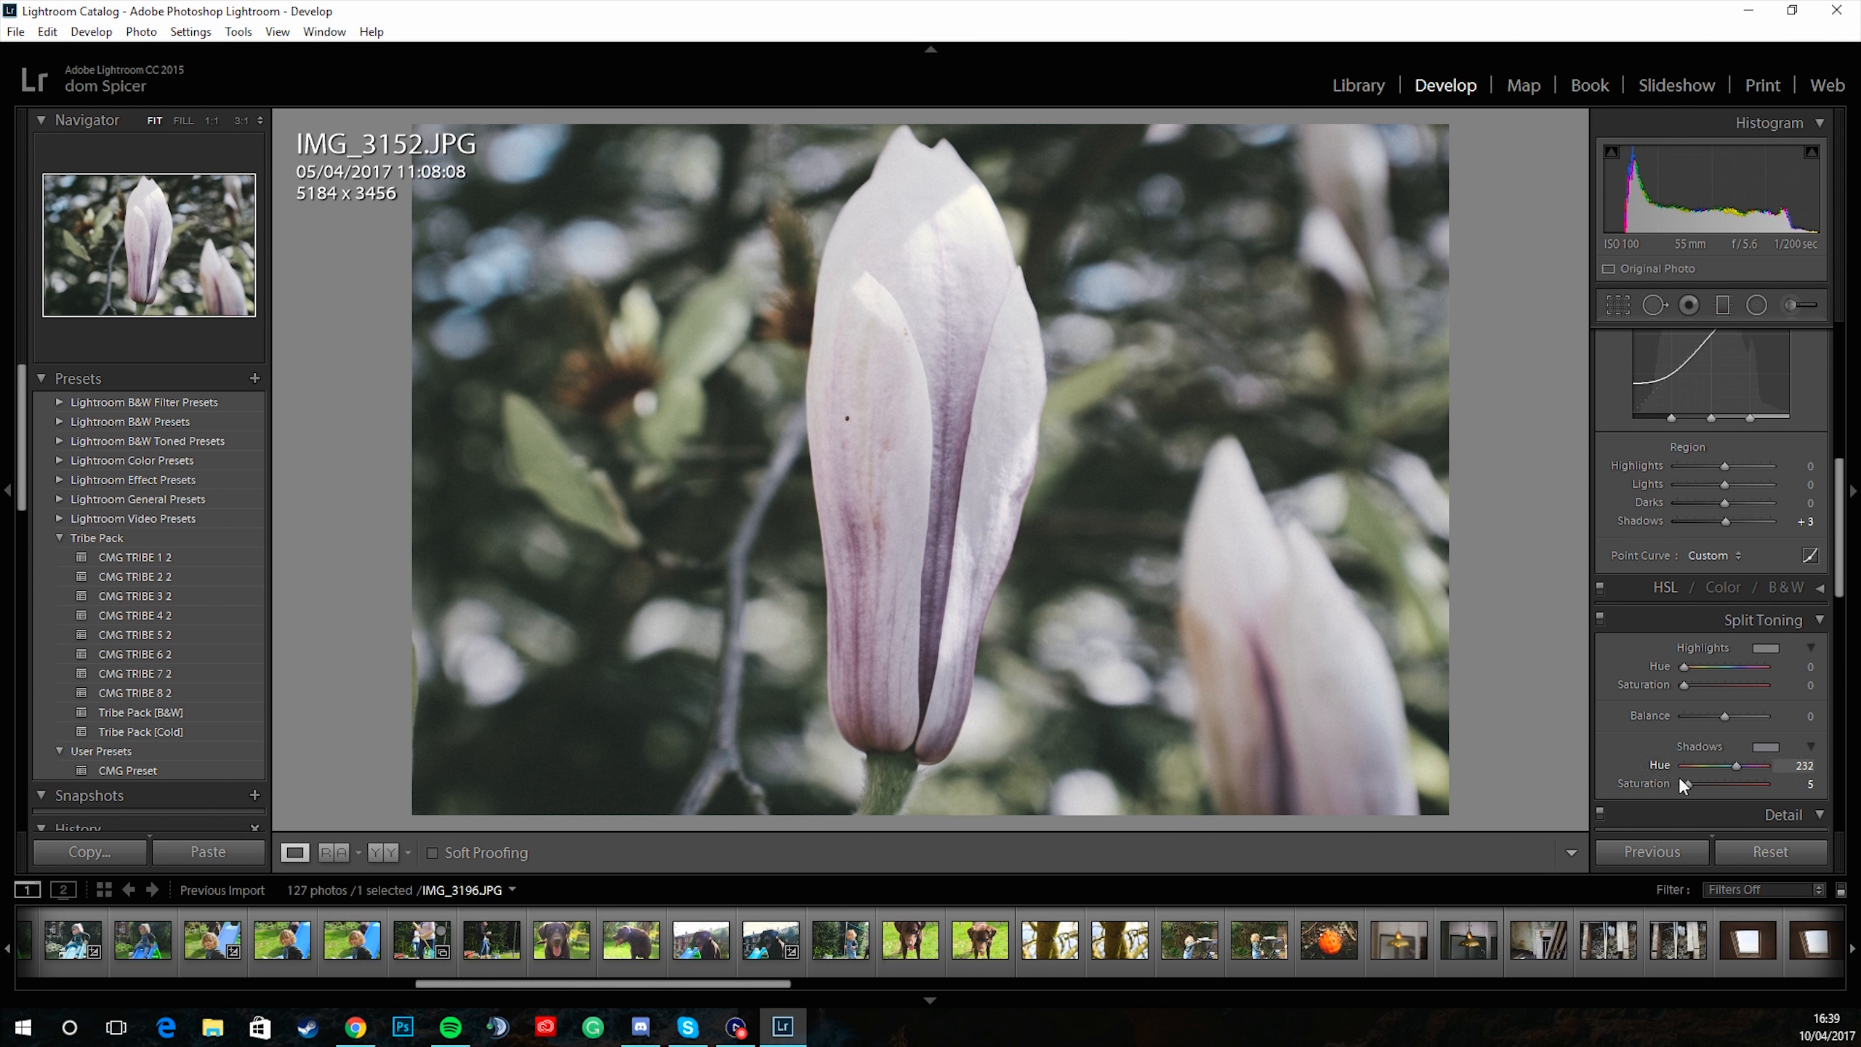
{"action": "scroll", "coordinate": [1622, 748], "scroll_direction": "down", "scroll_amount": 6}
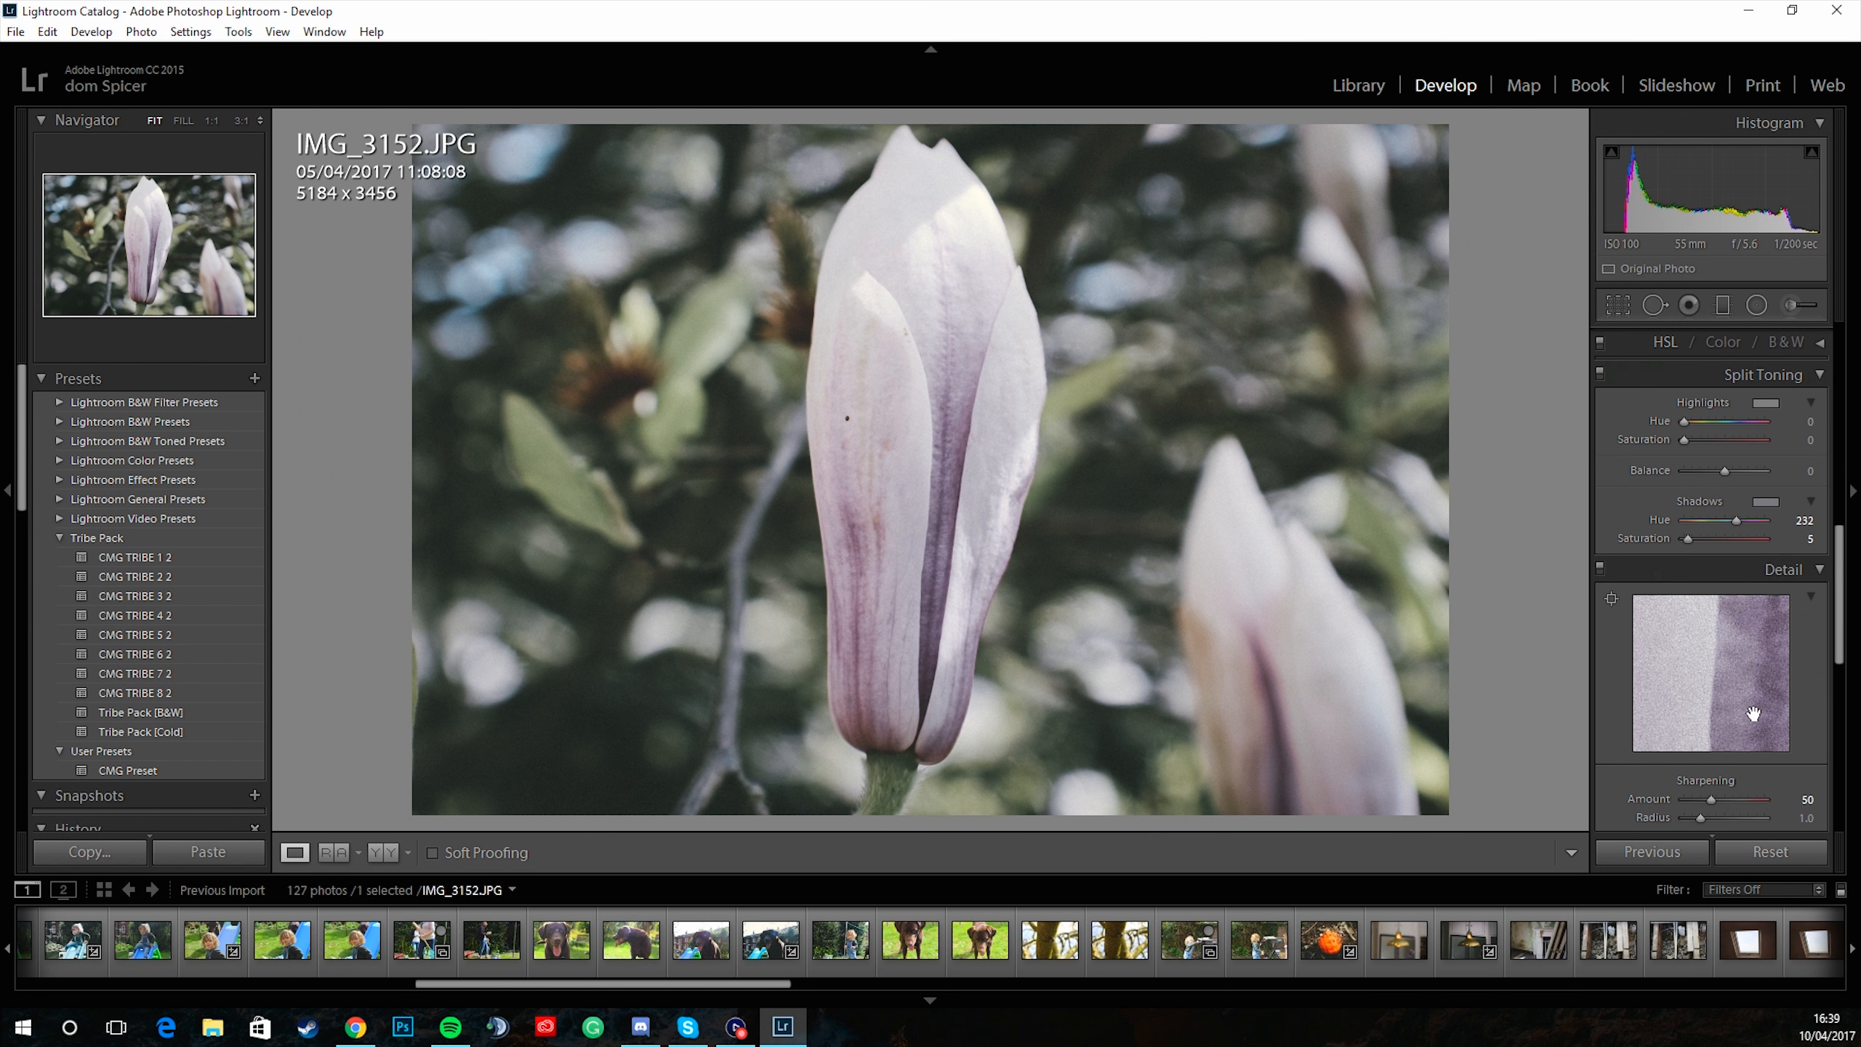
{"action": "scroll", "coordinate": [1781, 678], "scroll_direction": "down", "scroll_amount": 3}
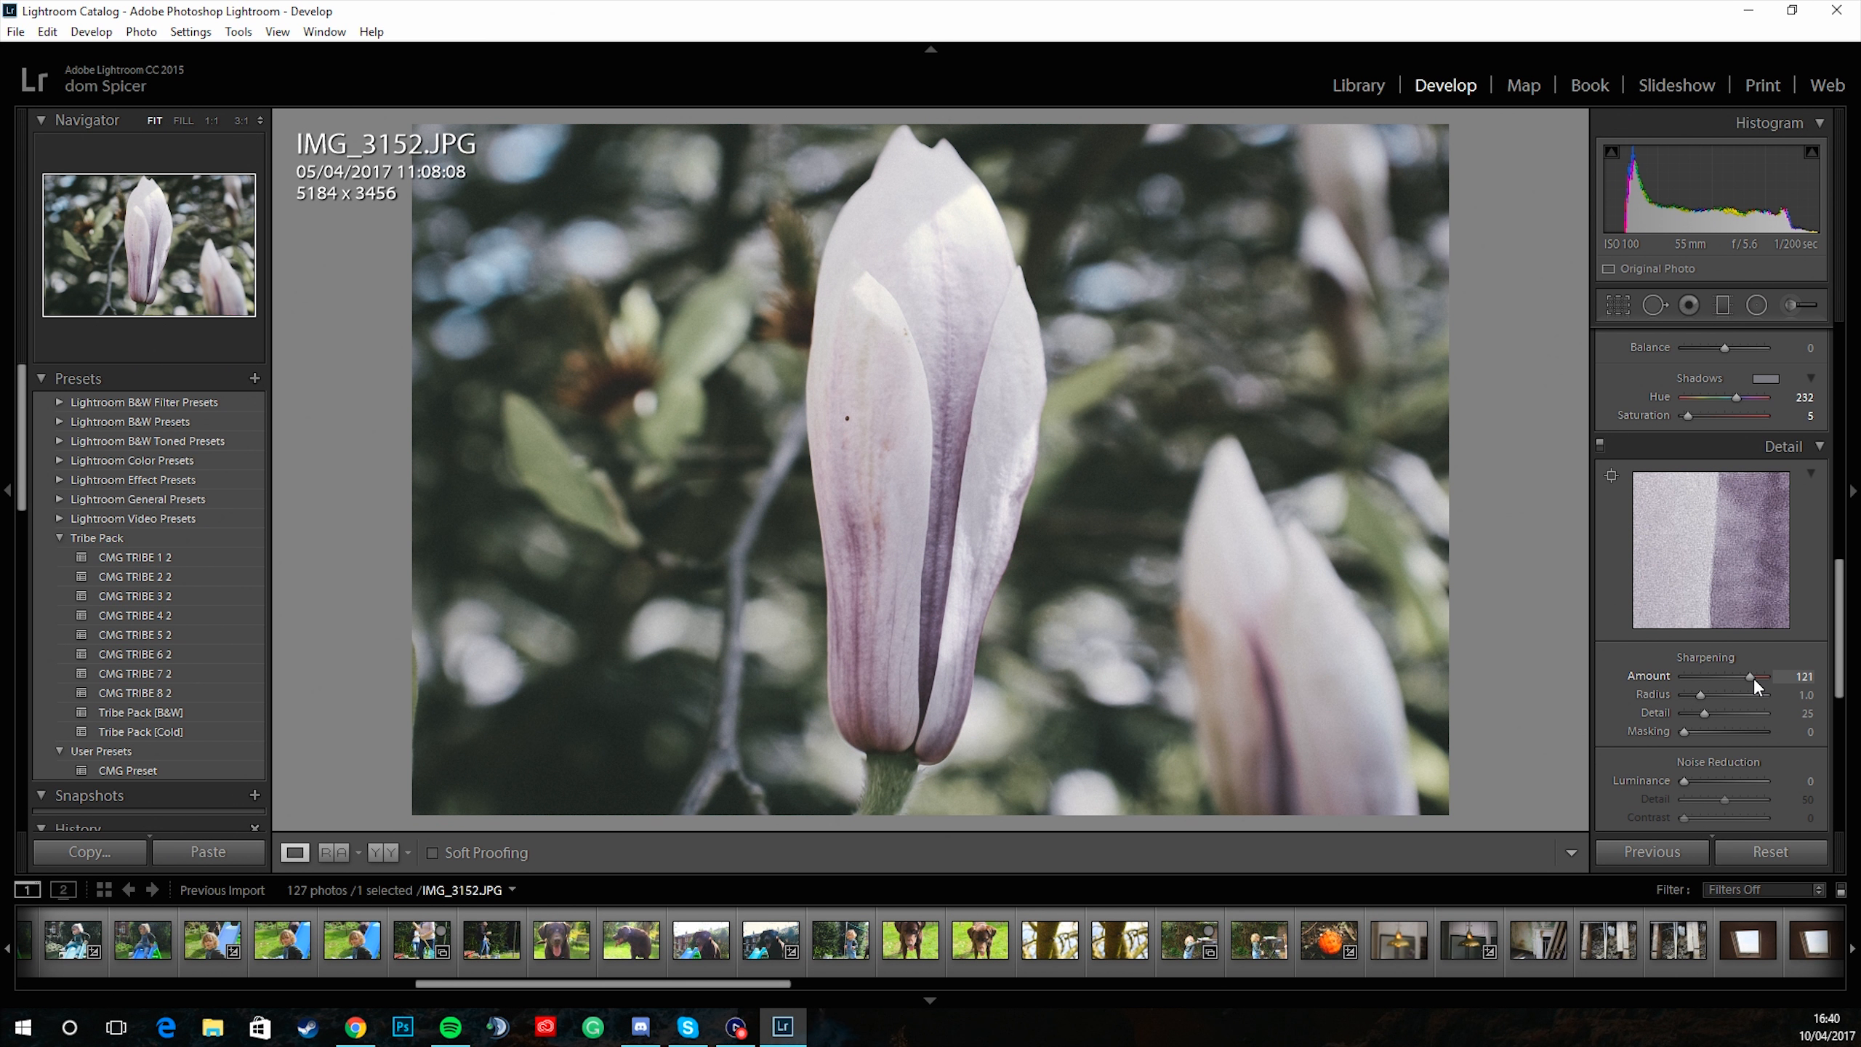
{"action": "scroll", "coordinate": [1628, 771], "scroll_direction": "down", "scroll_amount": 6}
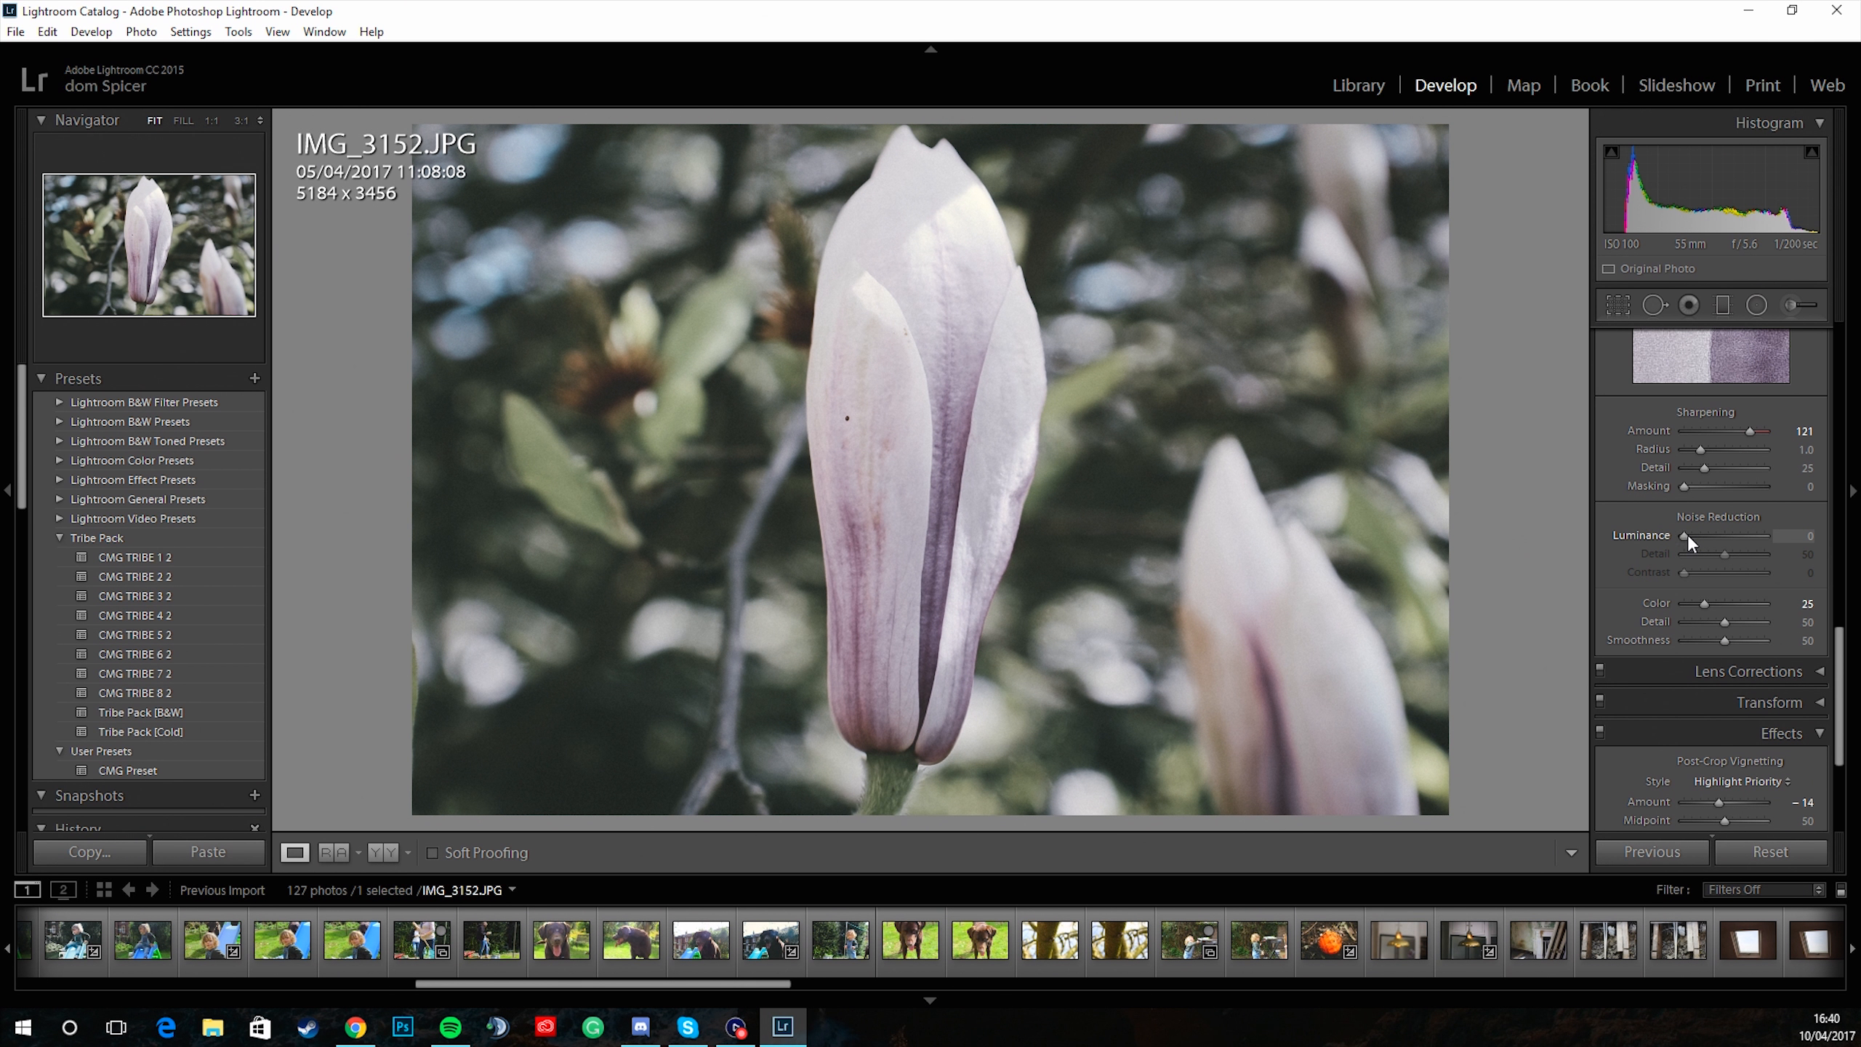
{"action": "left_click_drag", "start_coordinate": [1687, 533], "coordinate": [1734, 535]}
Set the post-crop vignetting amount to -21.
{"action": "scroll", "coordinate": [1640, 731], "scroll_direction": "down", "scroll_amount": 6}
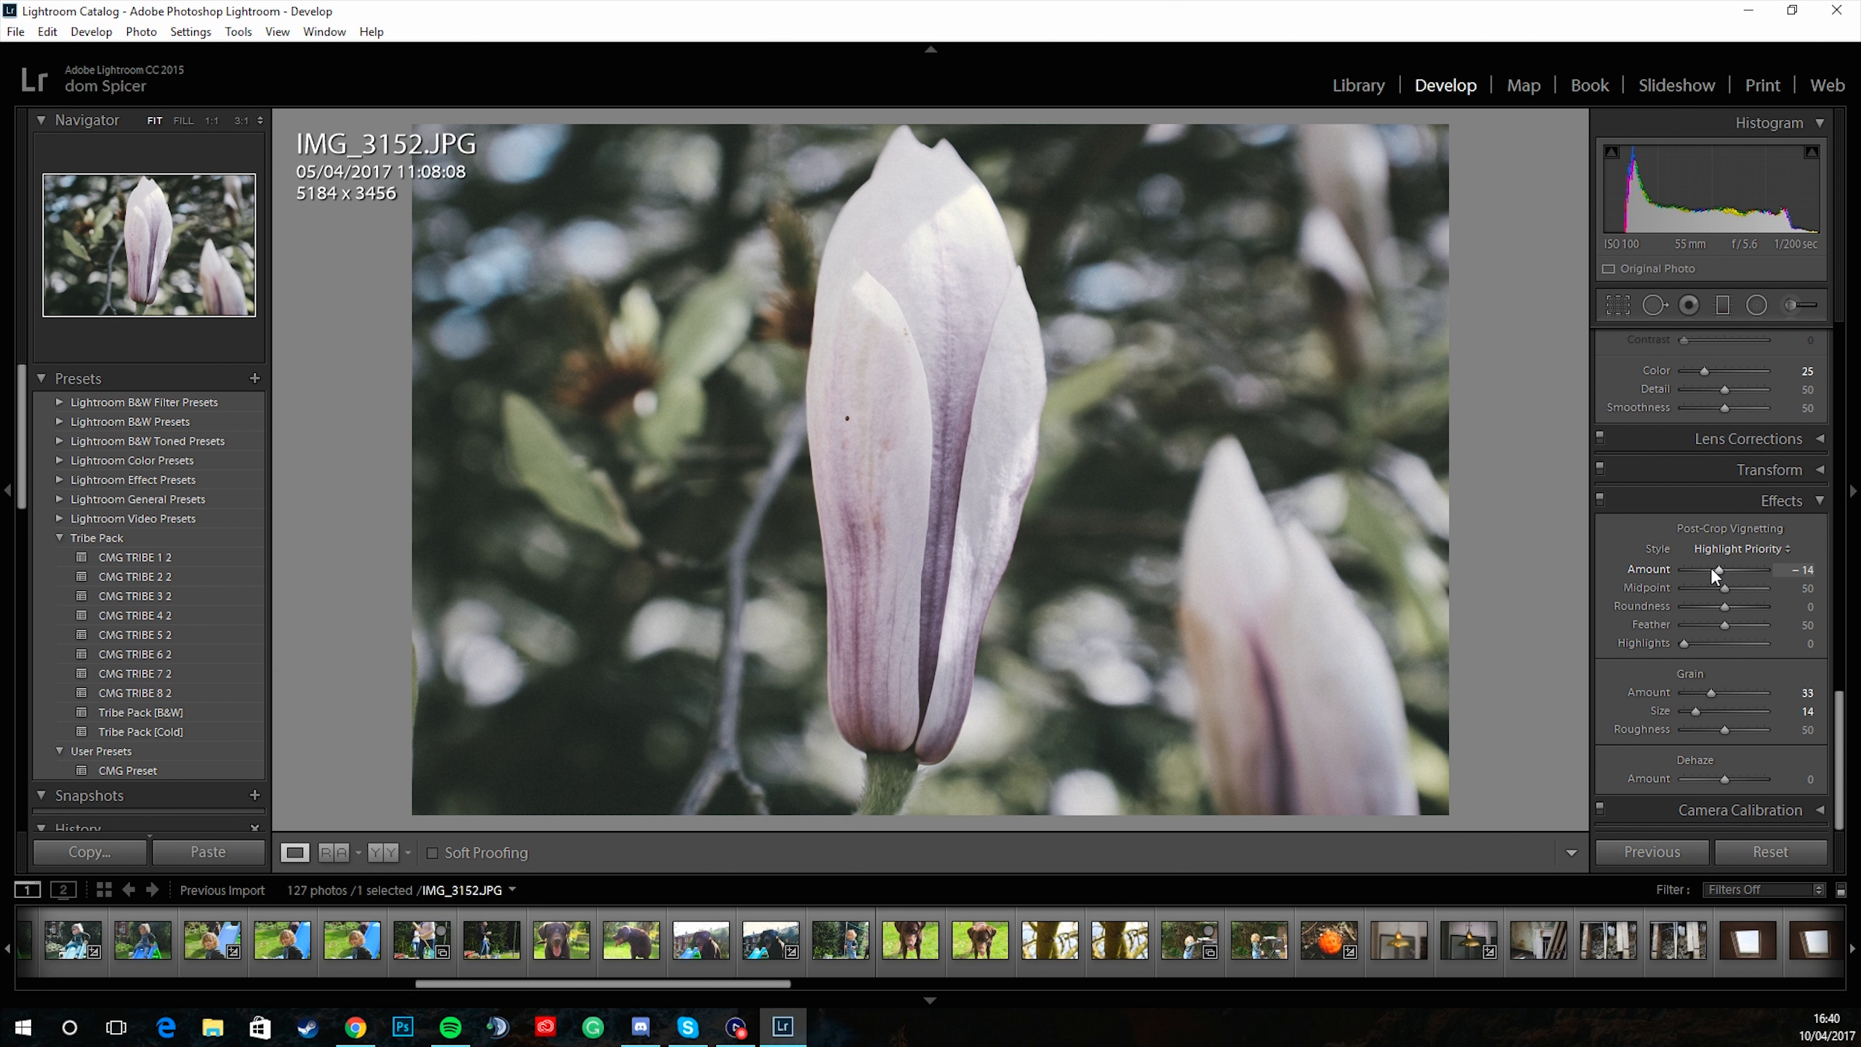
{"action": "left_click_drag", "start_coordinate": [1718, 573], "coordinate": [1714, 573]}
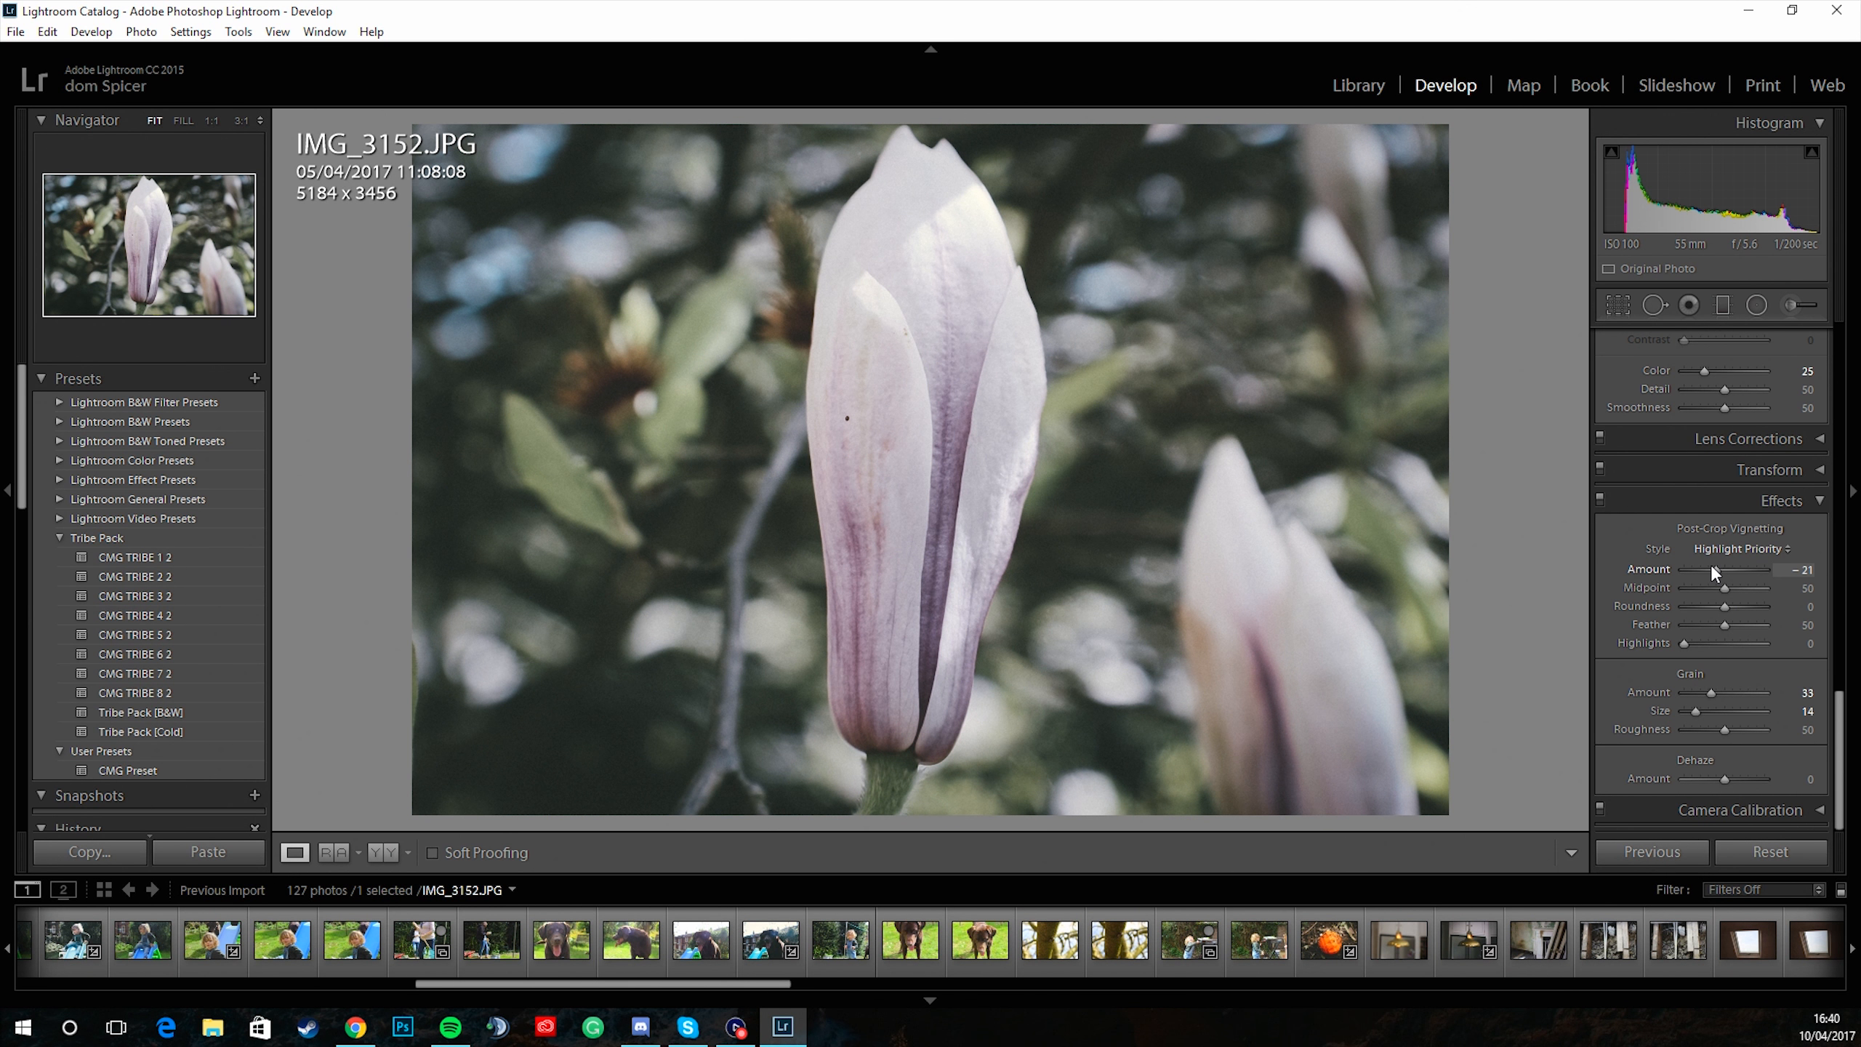